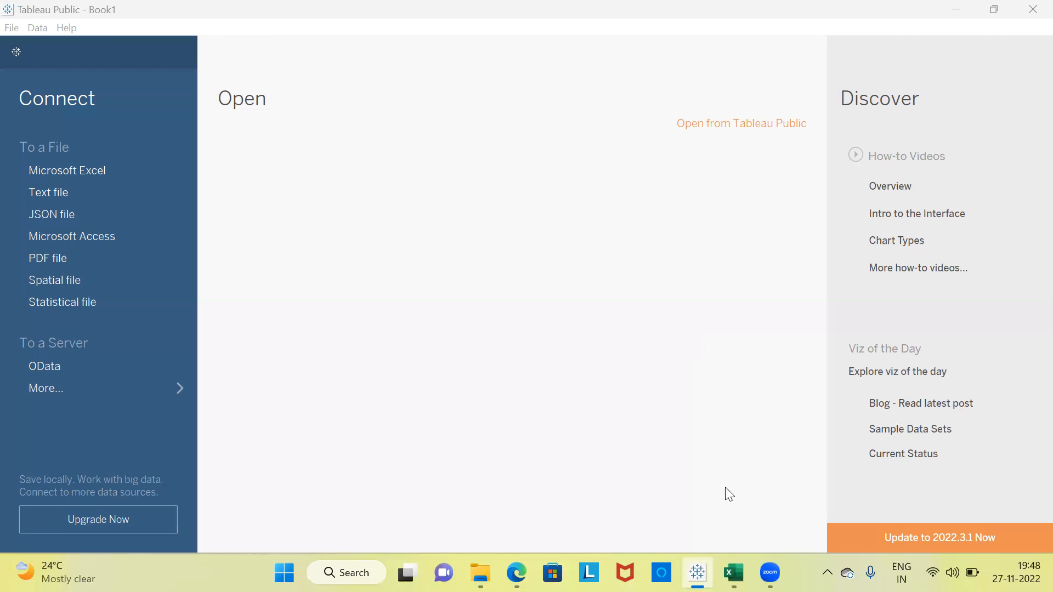
Switch to the sample_-_superstore2xls workbook in Excel and review the Customer ID, City, State and Sales columns on the Orders sheet.
{"action": "mouse_move", "coordinate": [734, 572]}
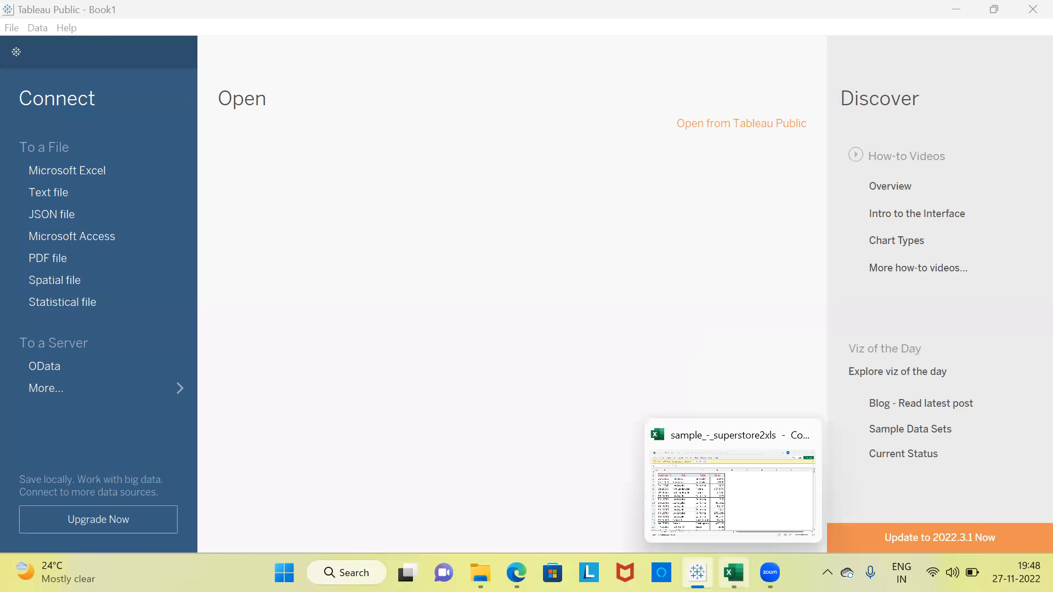
{"action": "left_click", "coordinate": [711, 507]}
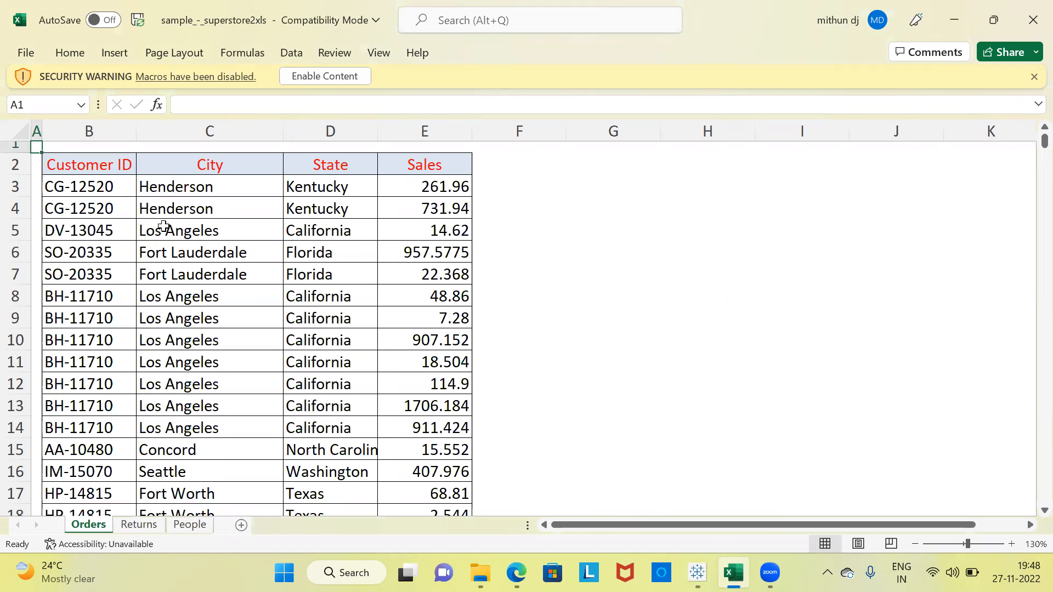
{"action": "left_click", "coordinate": [97, 169]}
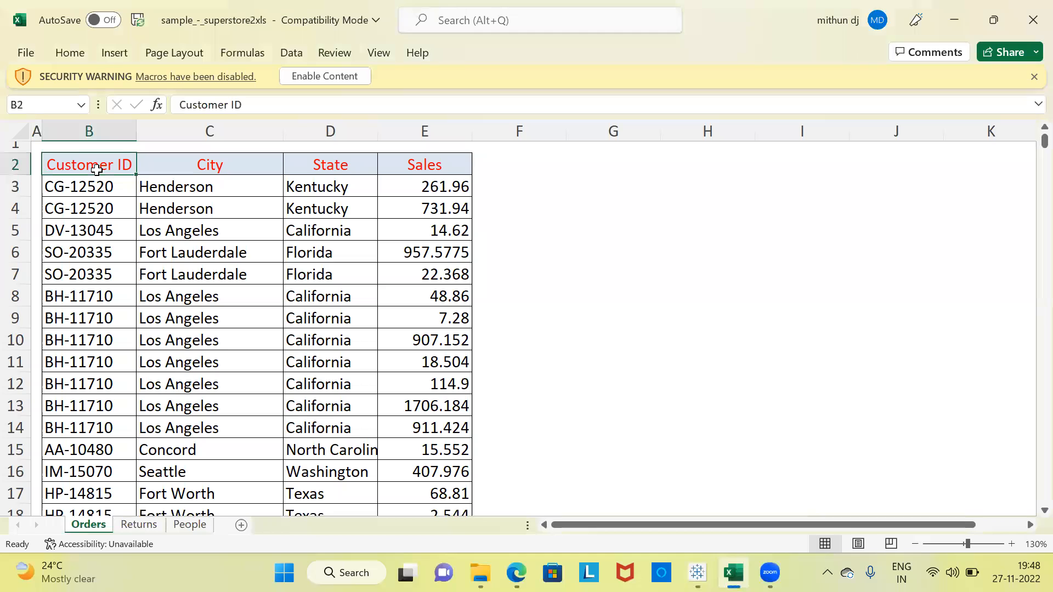
{"action": "left_click", "coordinate": [197, 169]}
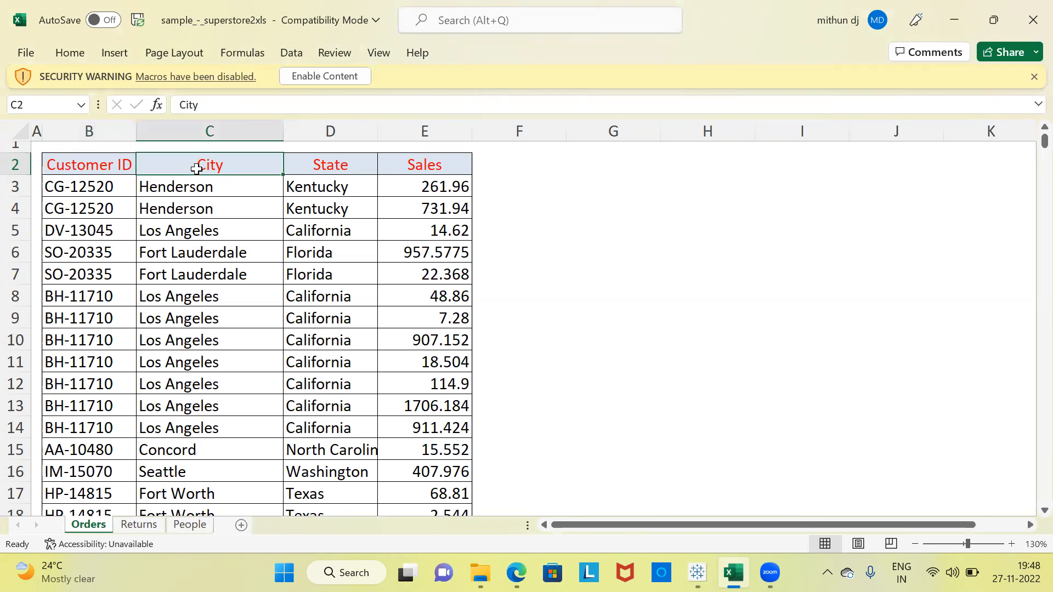
{"action": "left_click", "coordinate": [306, 169]}
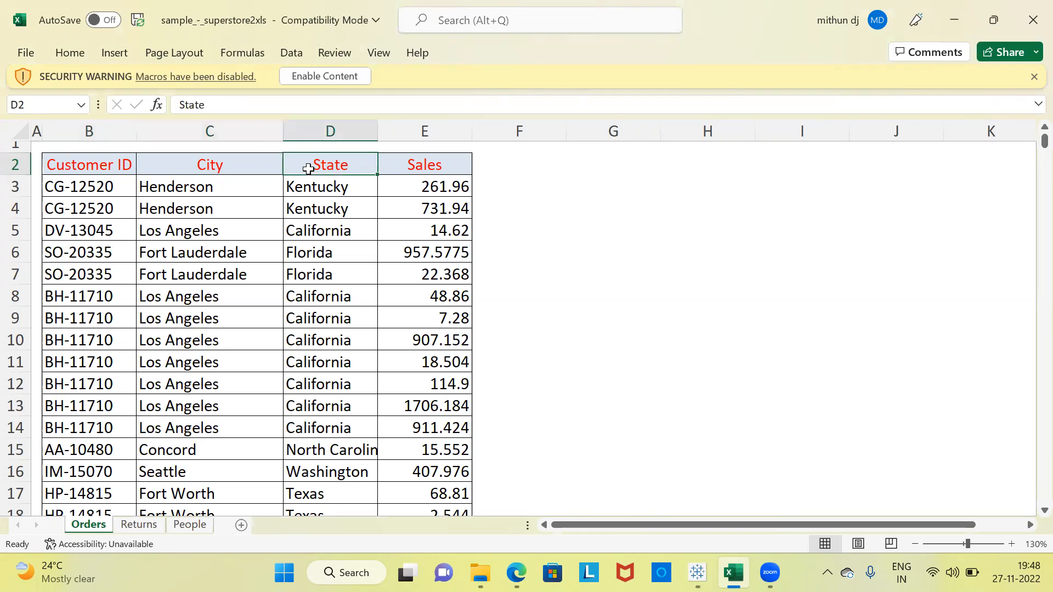
{"action": "left_click", "coordinate": [420, 167]}
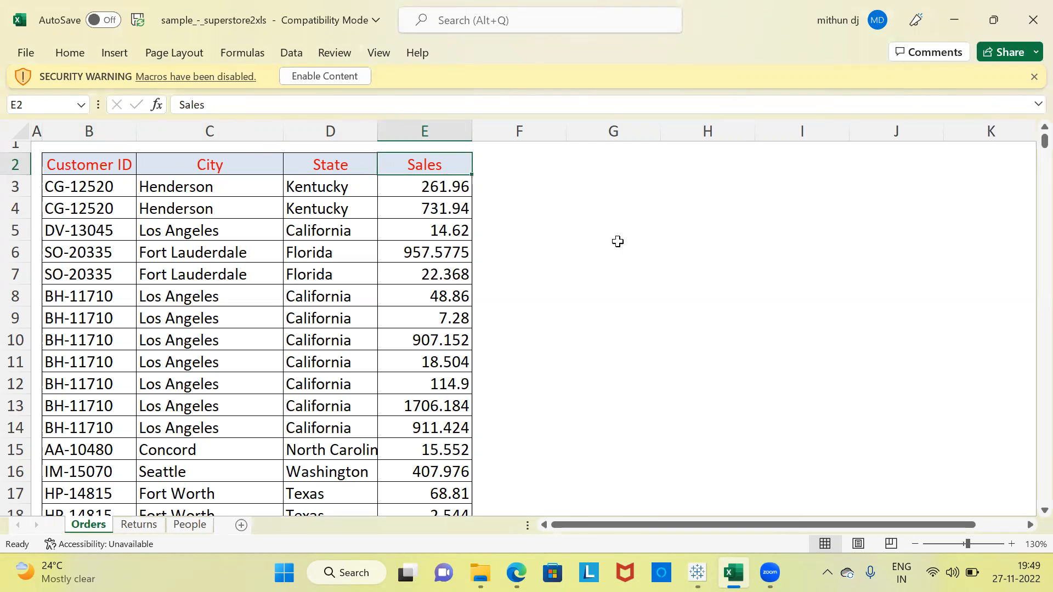
Switch back to Tableau Public and connect to the Excel workbook sample_-_superstore2xls from the Training folder.
{"action": "mouse_move", "coordinate": [697, 572]}
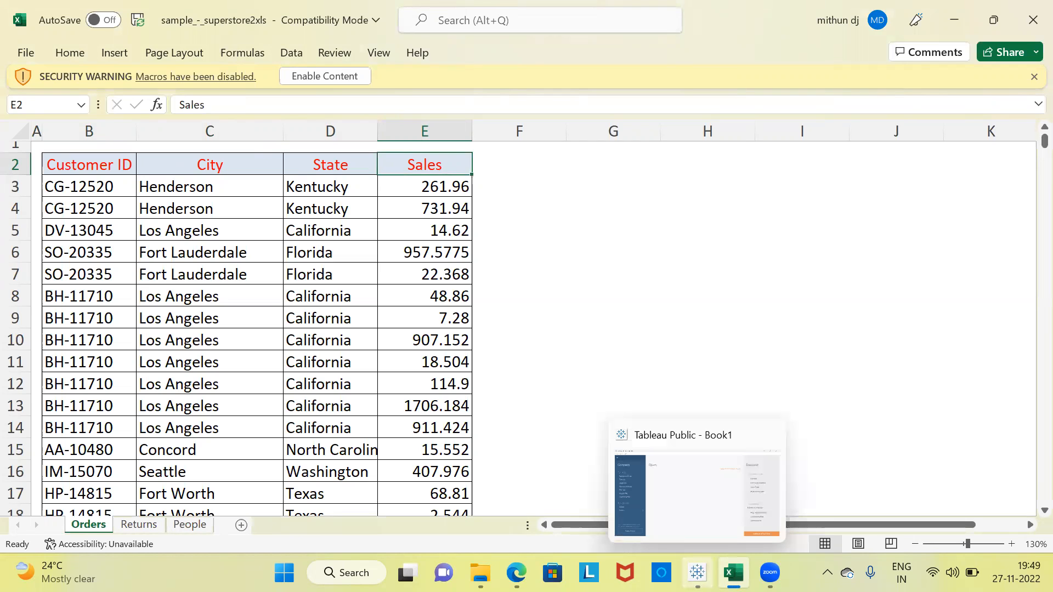
{"action": "left_click", "coordinate": [680, 503]}
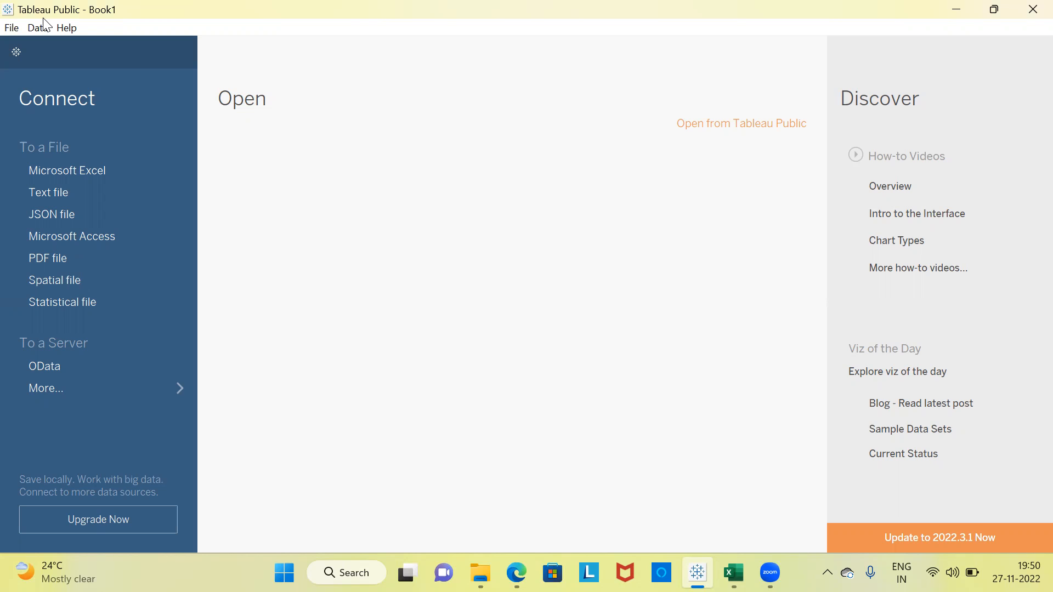
{"action": "left_click", "coordinate": [64, 175]}
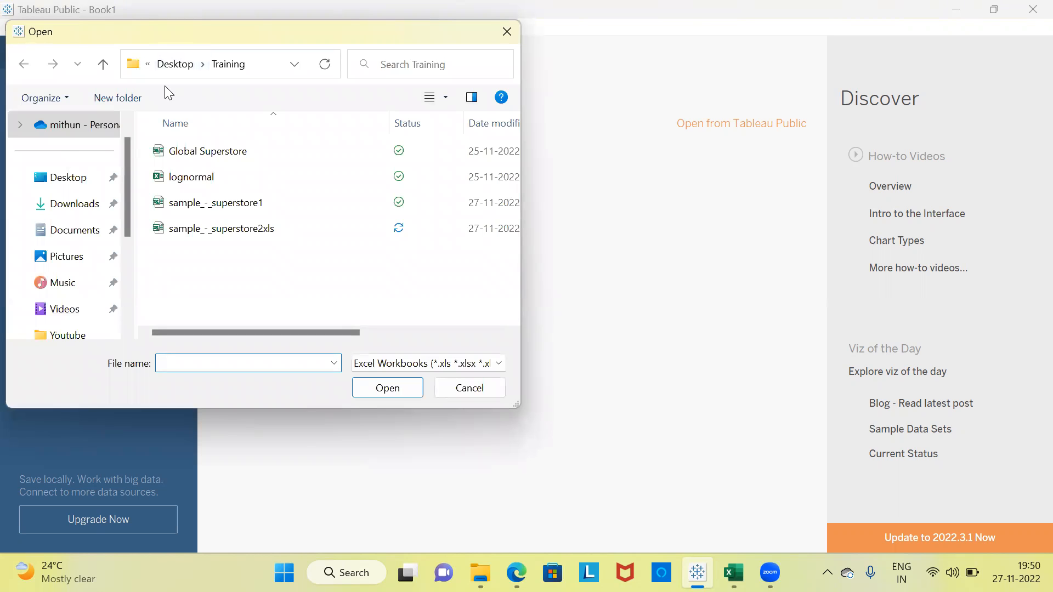
{"action": "left_click_drag", "start_coordinate": [199, 40], "coordinate": [223, 122]}
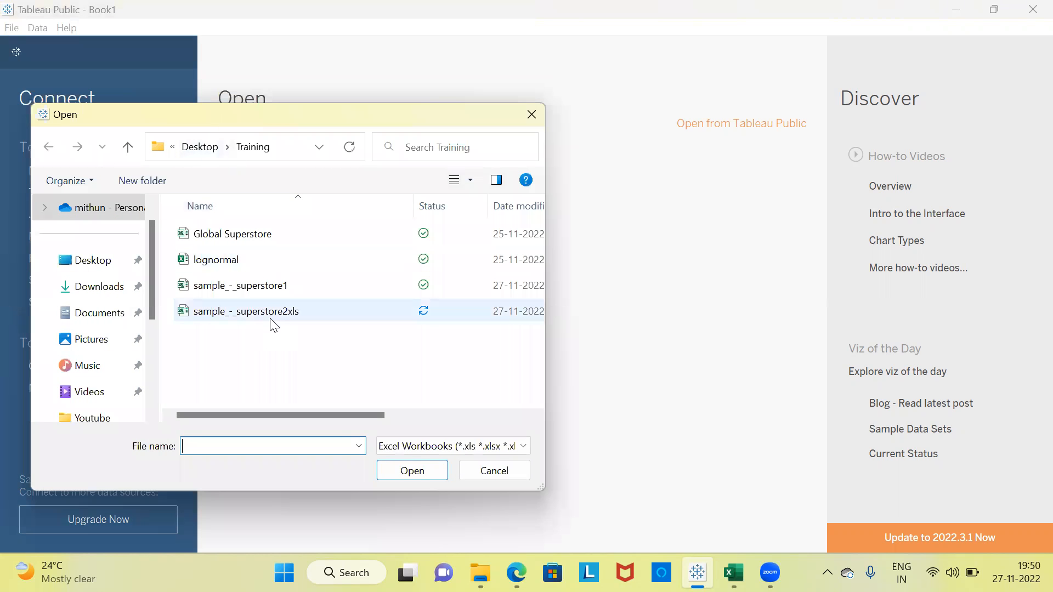
{"action": "left_click", "coordinate": [219, 314]}
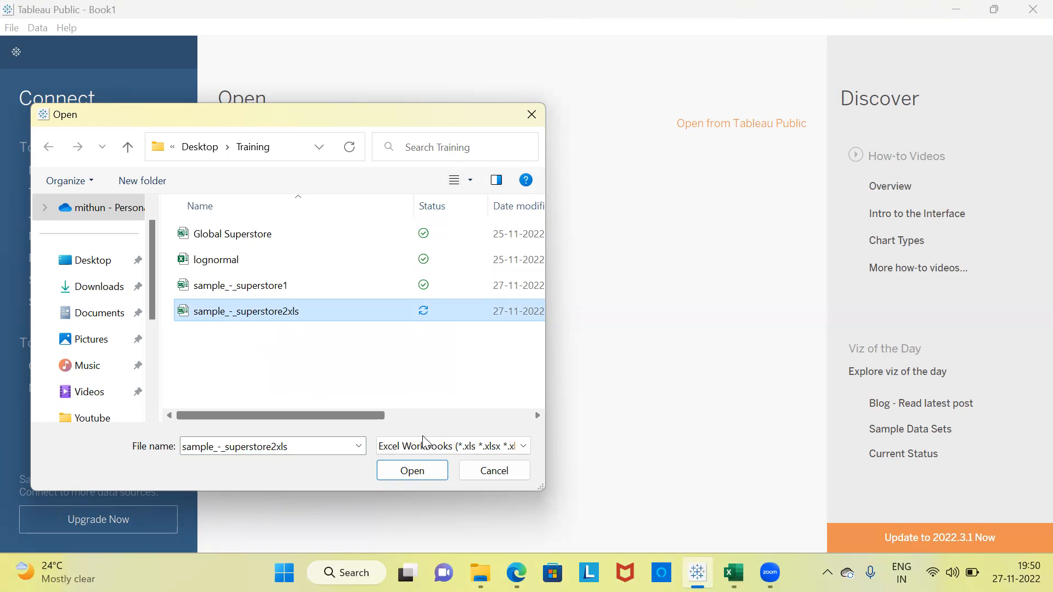
{"action": "left_click", "coordinate": [428, 475]}
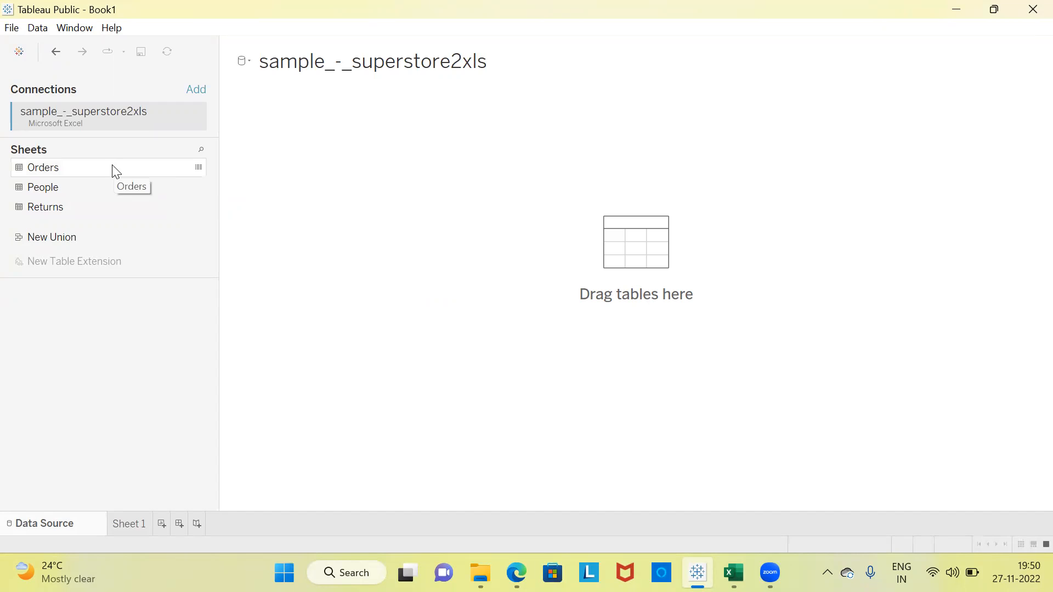
Add the Orders table to the data source and go to the worksheet Sheet 1.
{"action": "left_click", "coordinate": [79, 167]}
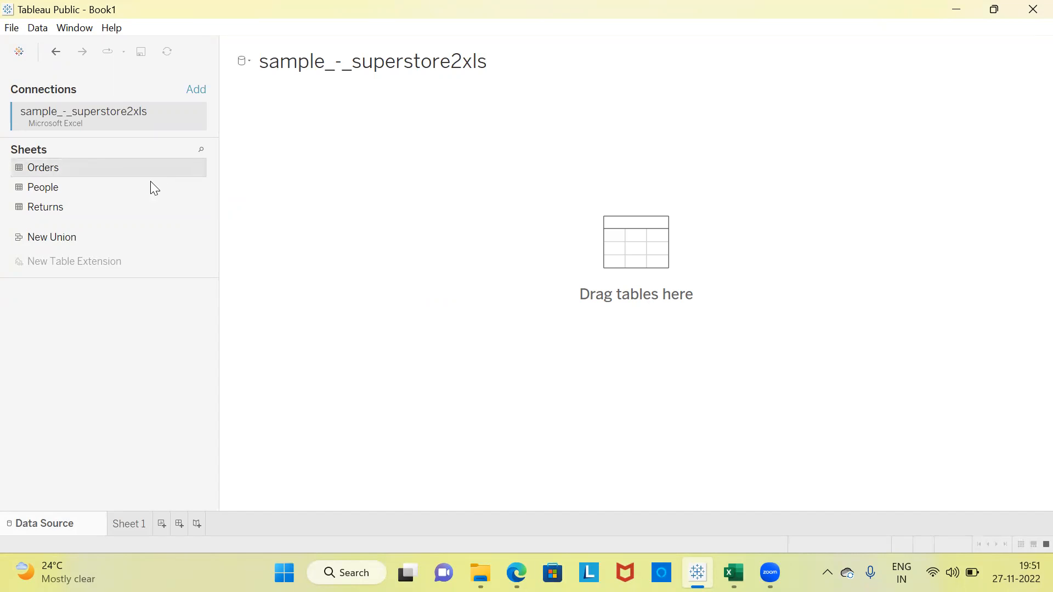
{"action": "left_click", "coordinate": [566, 212]}
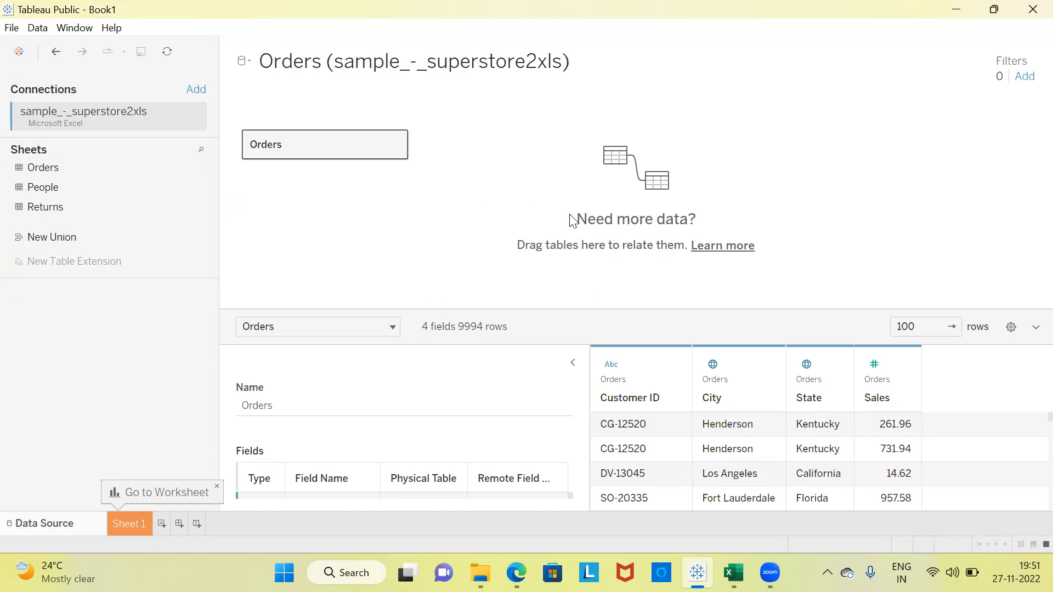
{"action": "mouse_move", "coordinate": [676, 376]}
{"action": "left_click", "coordinate": [137, 527]}
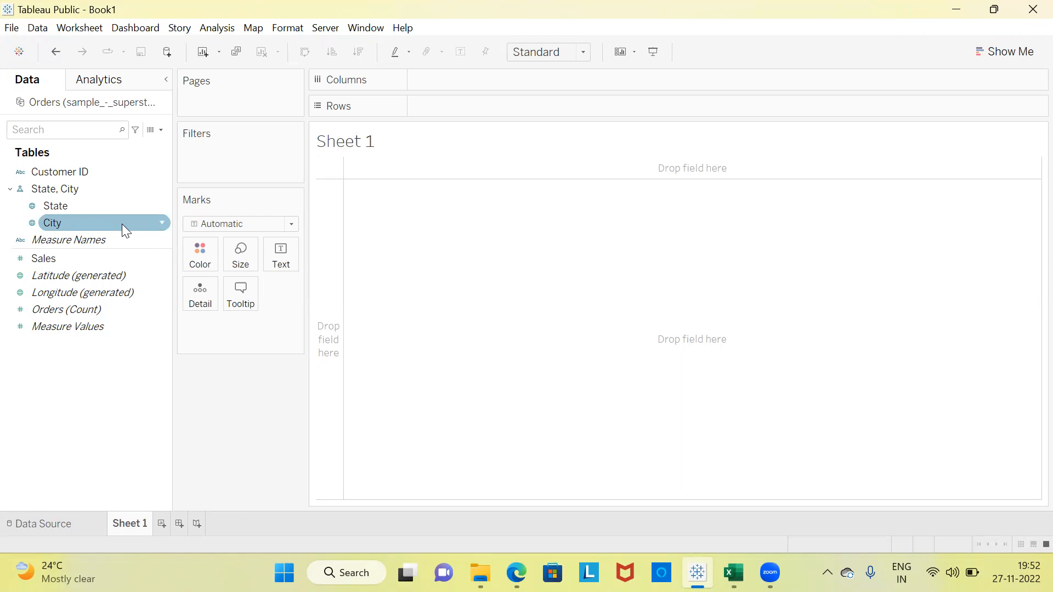
Review the Sales, State and City fields and display the Show Me chart types.
{"action": "left_click", "coordinate": [69, 258]}
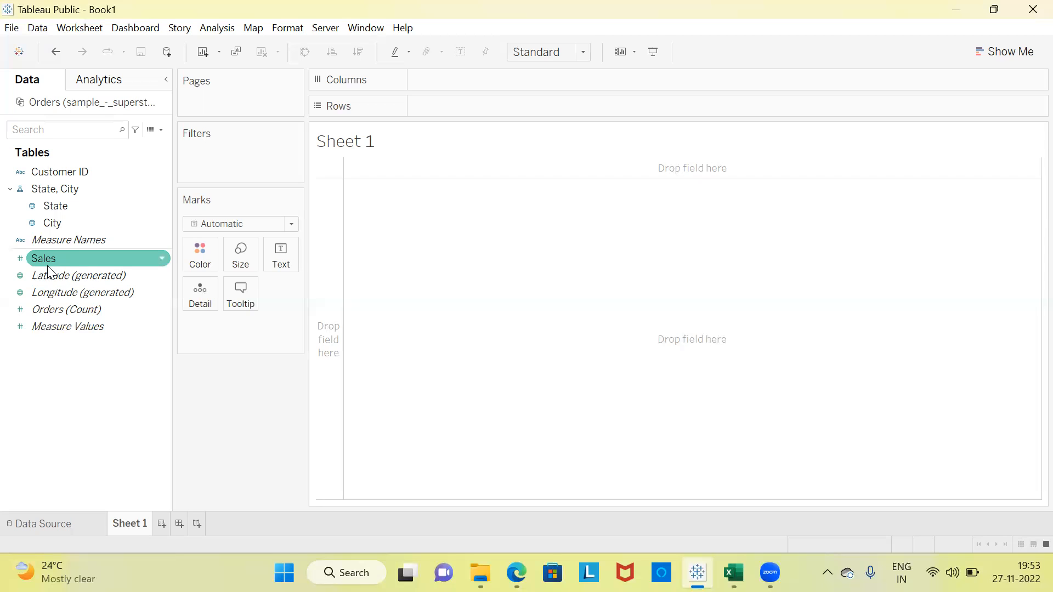
{"action": "left_click", "coordinate": [69, 208]}
{"action": "left_click", "coordinate": [67, 222]}
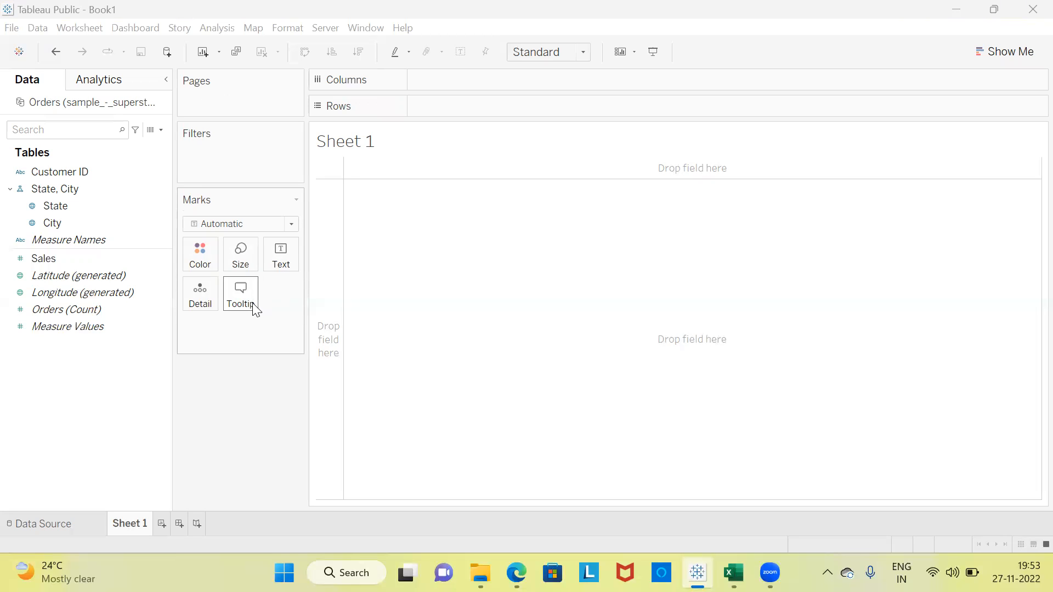
{"action": "left_click", "coordinate": [1006, 53]}
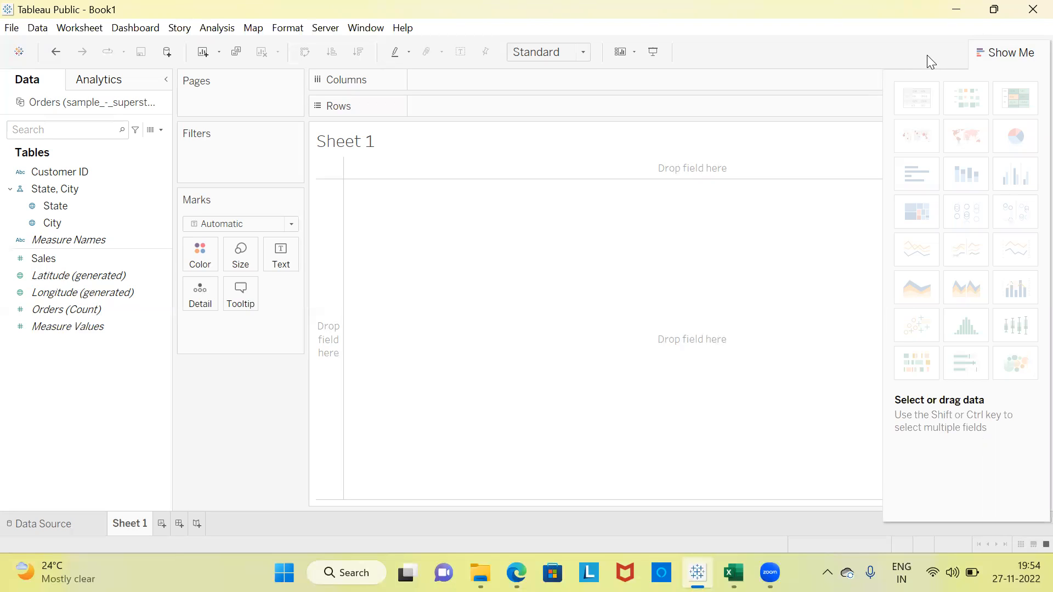
Set the geographic role of the City field to None.
{"action": "left_click", "coordinate": [106, 243]}
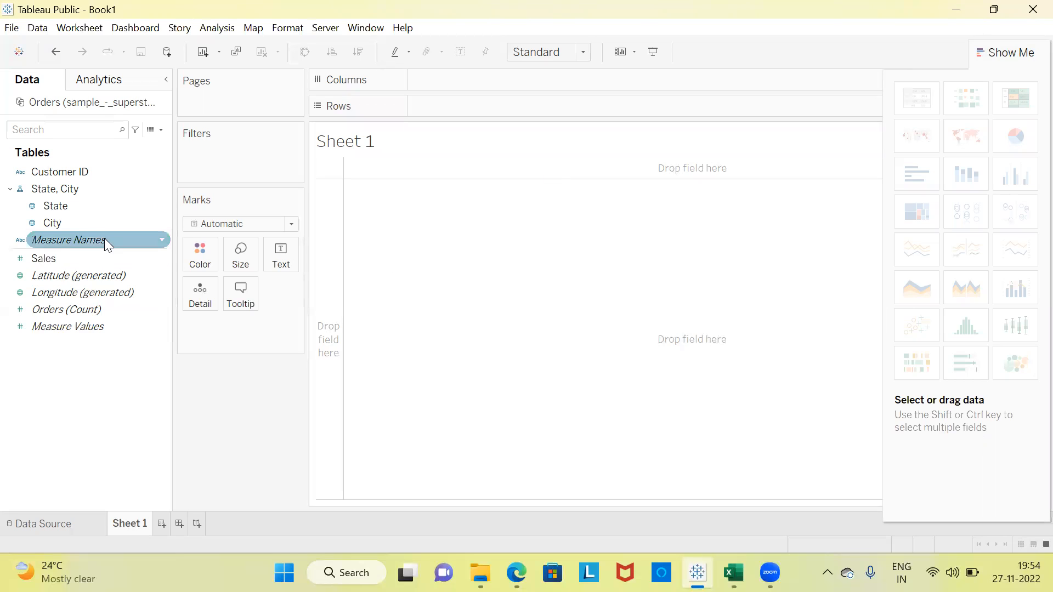
{"action": "left_click", "coordinate": [54, 224]}
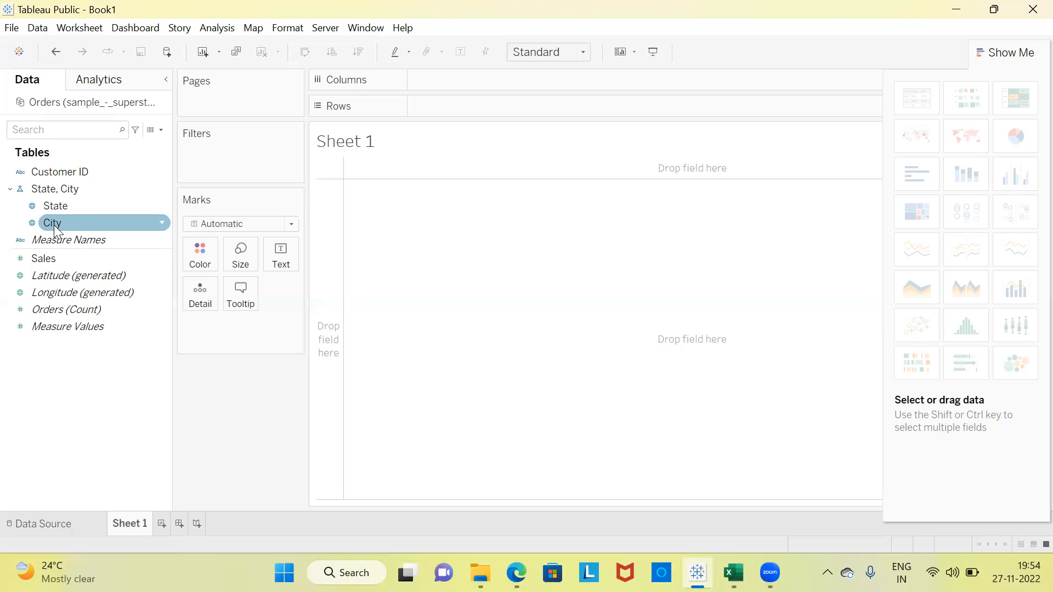
{"action": "left_click", "coordinate": [53, 225]}
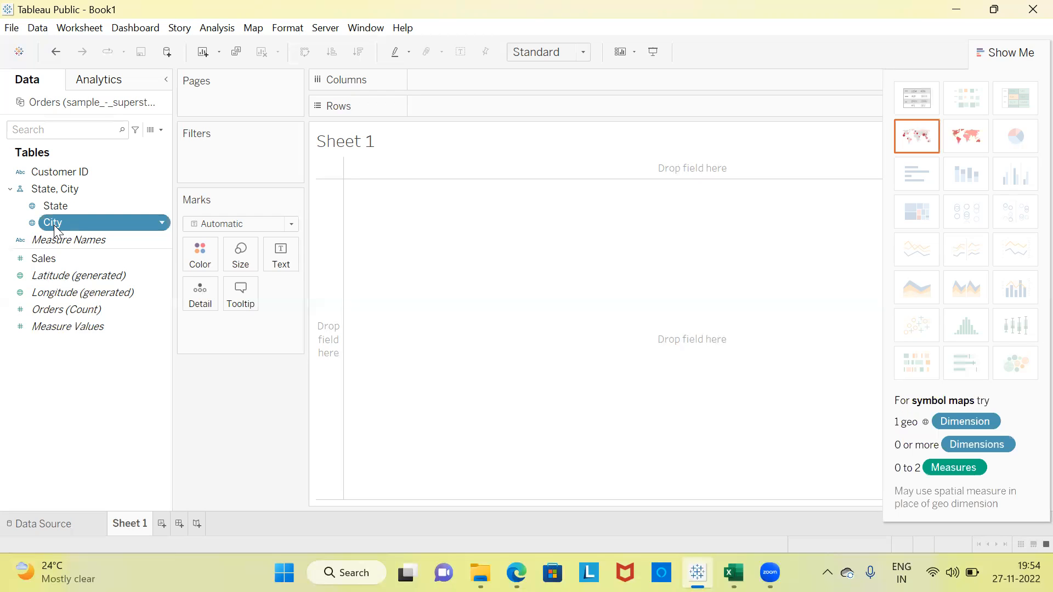
{"action": "right_click", "coordinate": [53, 225]}
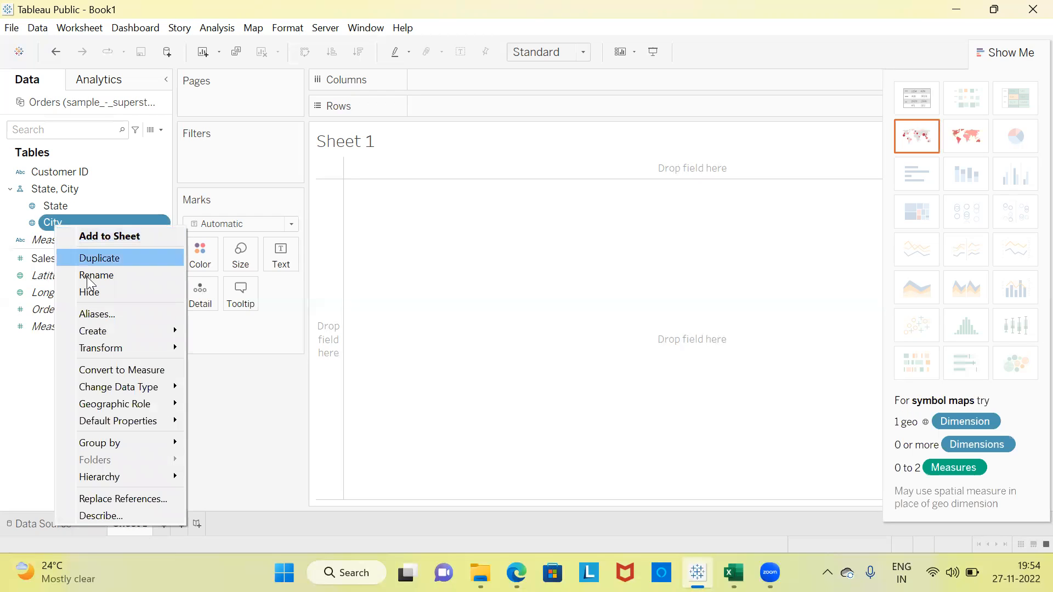
{"action": "mouse_move", "coordinate": [147, 404]}
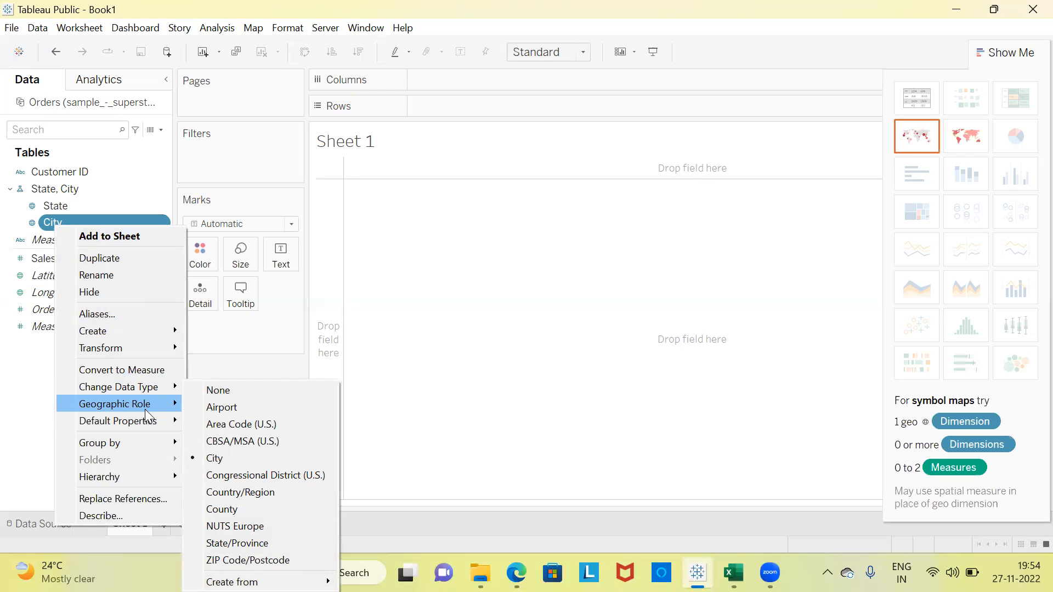
{"action": "left_click", "coordinate": [201, 392]}
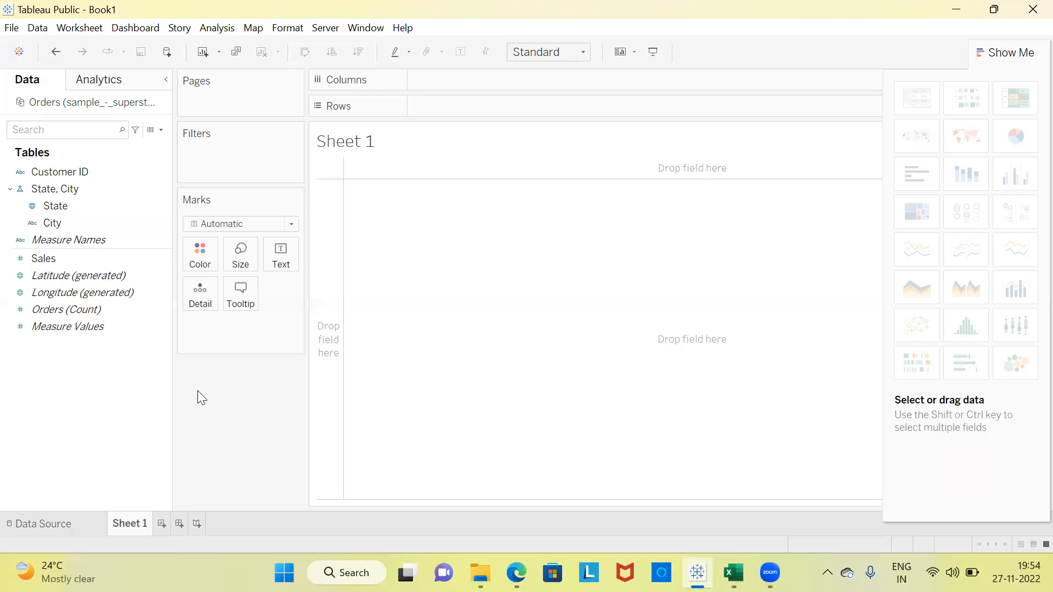
Set the geographic role of the State field to None.
{"action": "left_click", "coordinate": [63, 205]}
{"action": "right_click", "coordinate": [63, 205]}
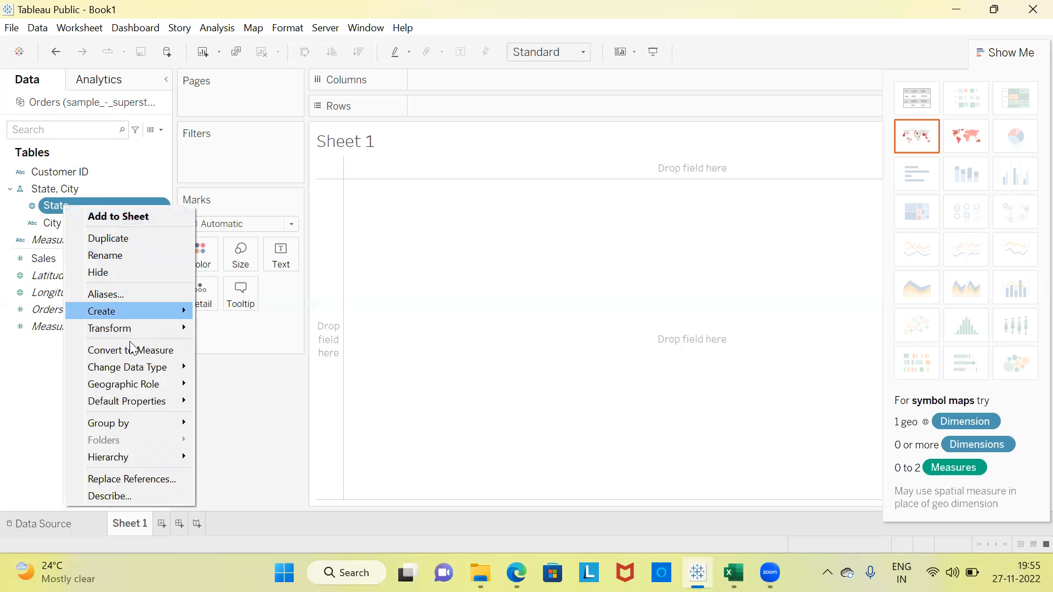
{"action": "mouse_move", "coordinate": [142, 386]}
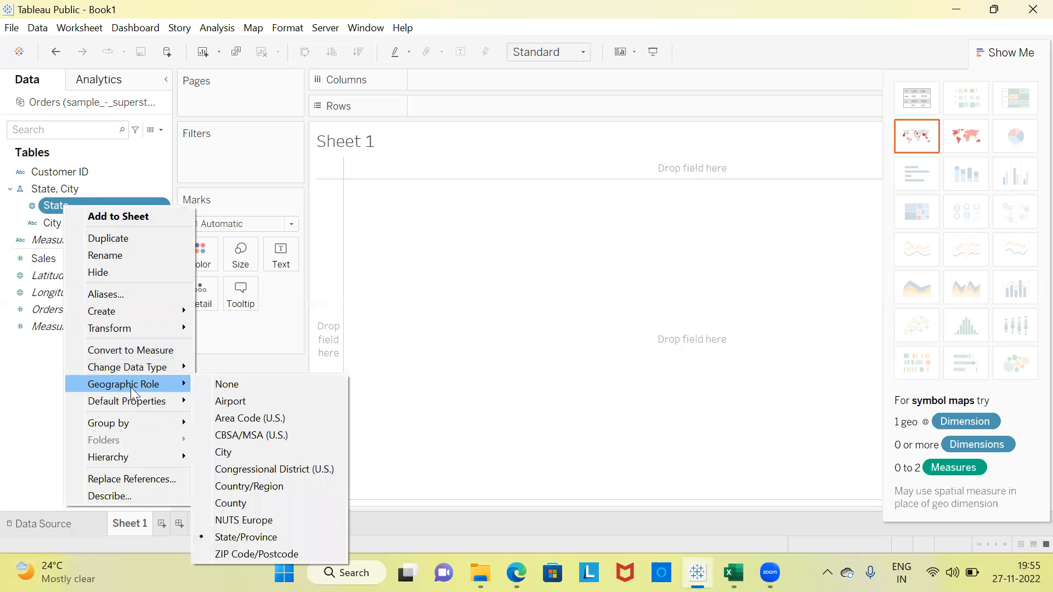
{"action": "left_click", "coordinate": [209, 384]}
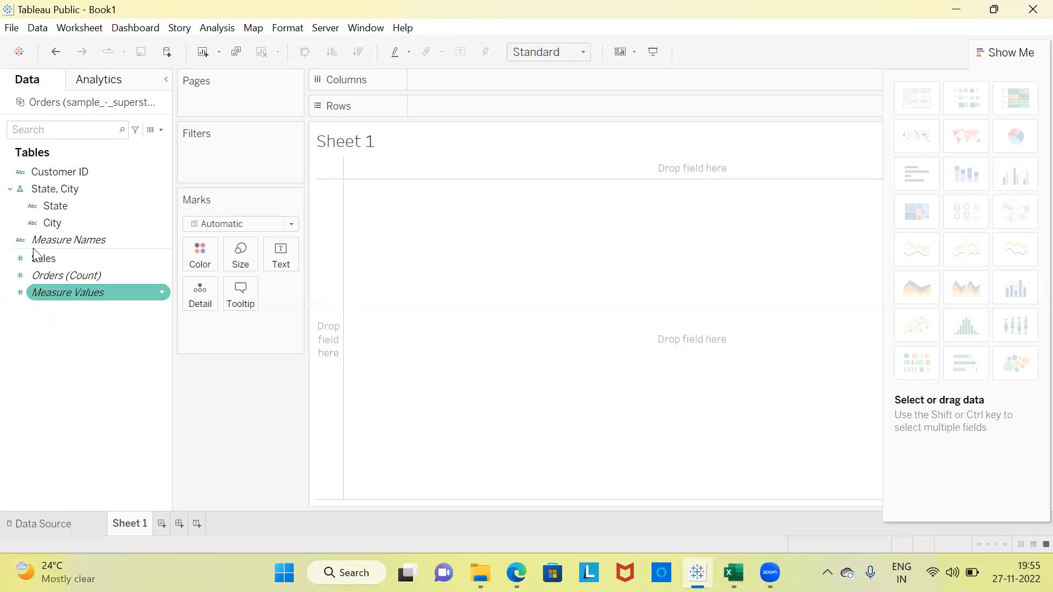
Build a text table with City on Rows and the sum of Sales as the value for each city.
{"action": "left_click_drag", "start_coordinate": [45, 224], "coordinate": [423, 108]}
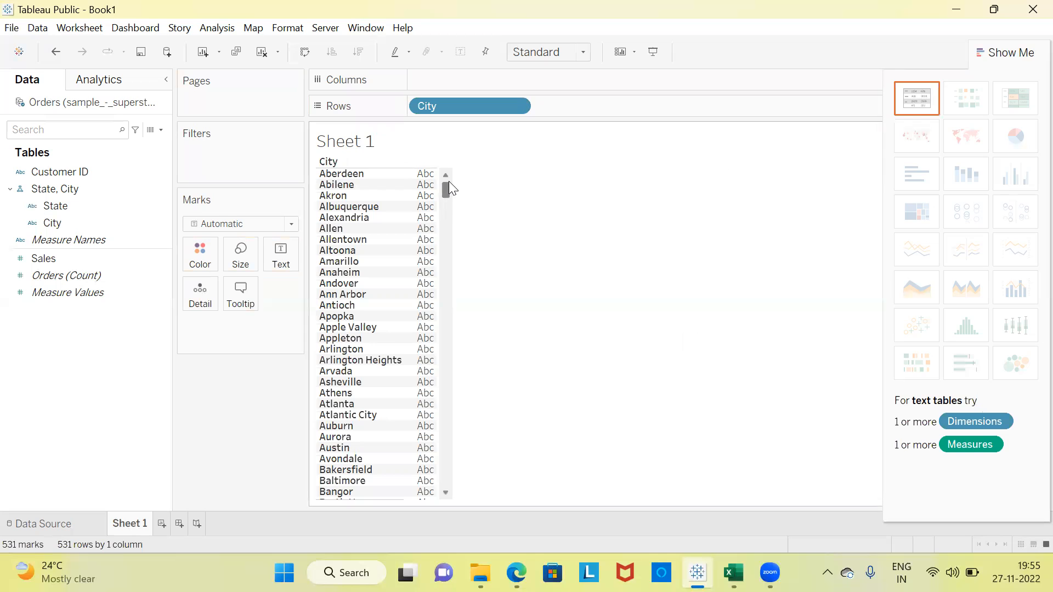
{"action": "mouse_move", "coordinate": [444, 189]}
{"action": "left_mouse_down"}
{"action": "mouse_move", "coordinate": [445, 491]}
{"action": "mouse_move", "coordinate": [459, 183]}
{"action": "left_mouse_up"}
{"action": "left_click", "coordinate": [100, 258]}
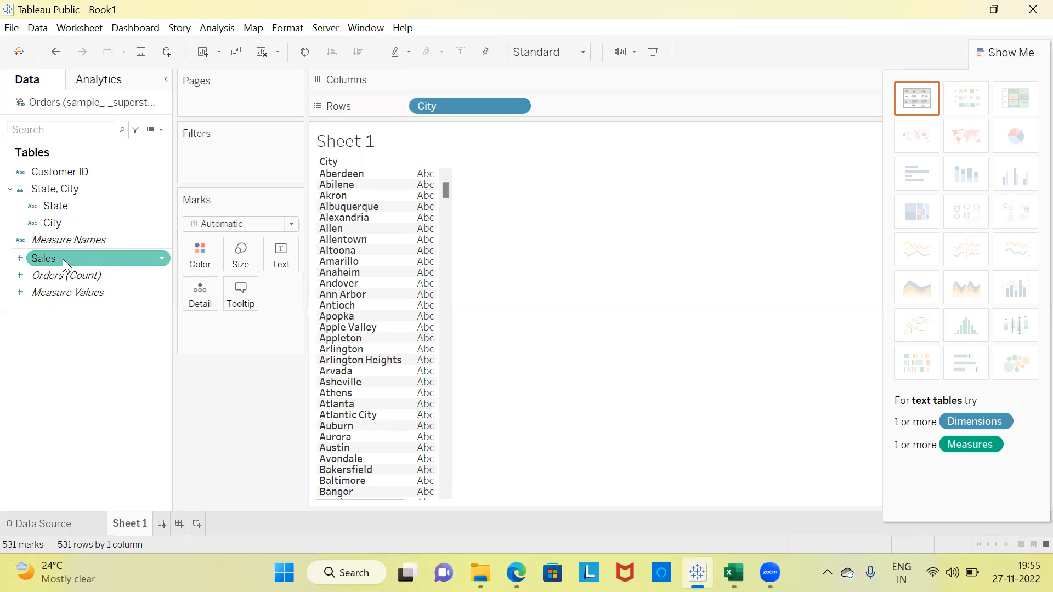
{"action": "left_click_drag", "start_coordinate": [59, 260], "coordinate": [356, 258]}
{"action": "left_click_drag", "start_coordinate": [403, 230], "coordinate": [429, 215]}
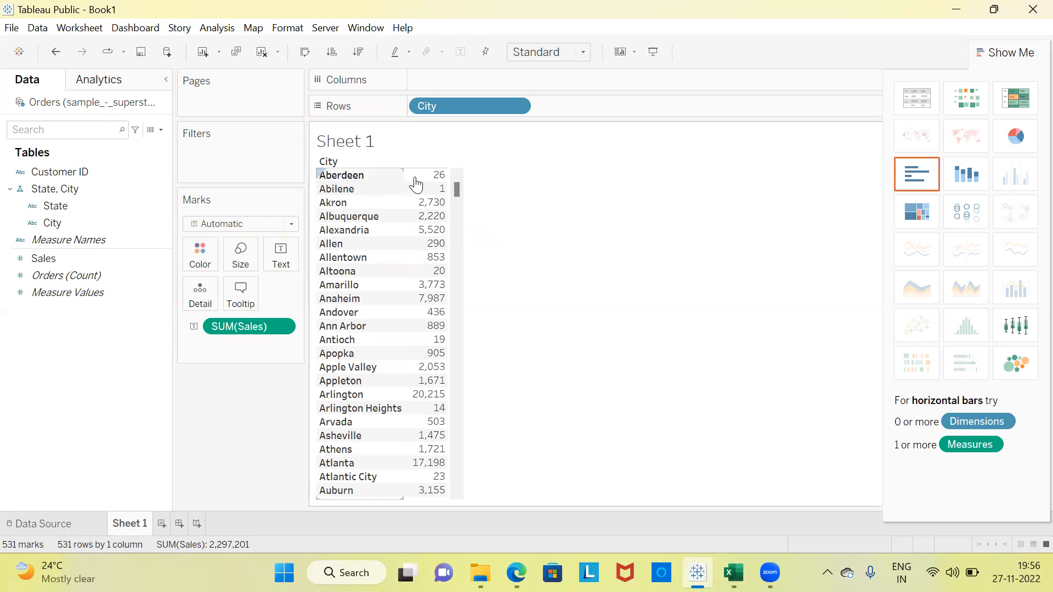
{"action": "mouse_move", "coordinate": [439, 185]}
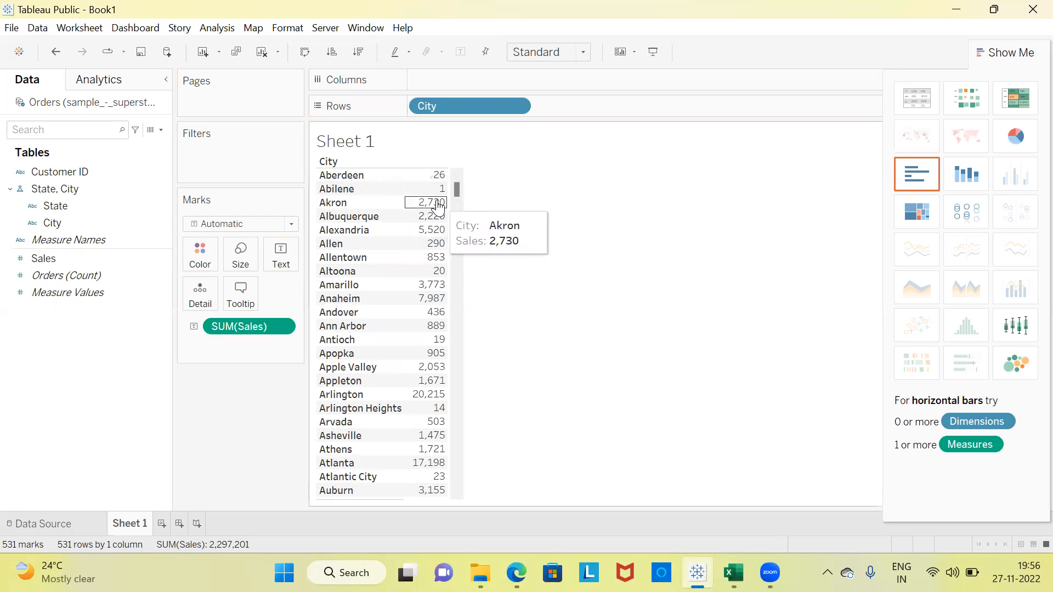
{"action": "mouse_move", "coordinate": [439, 217]}
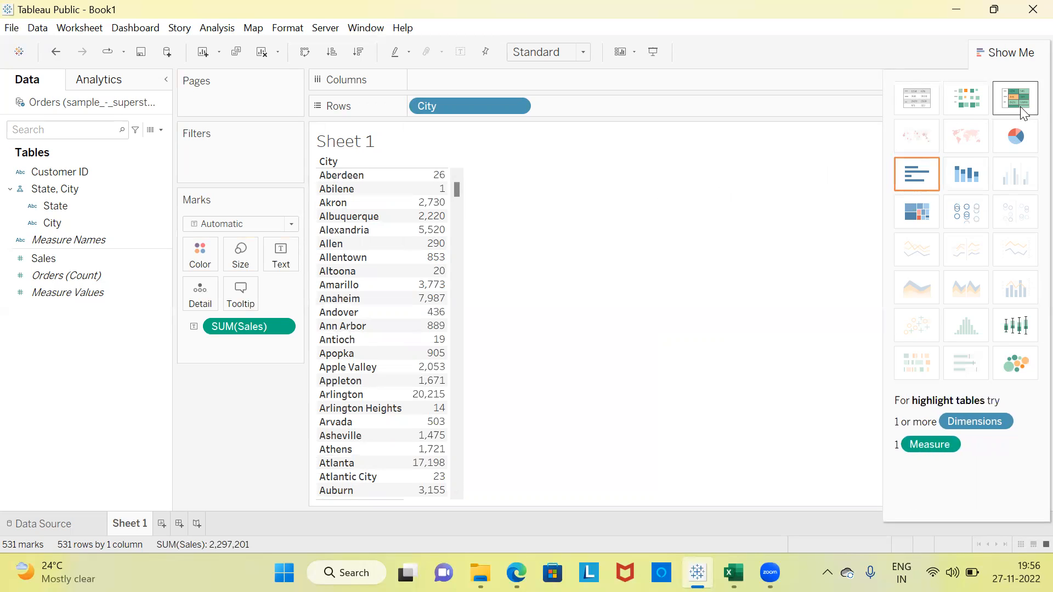
Convert the sales-by-city table to a horizontal bar chart and close the Show Me chart types.
{"action": "left_click", "coordinate": [921, 188]}
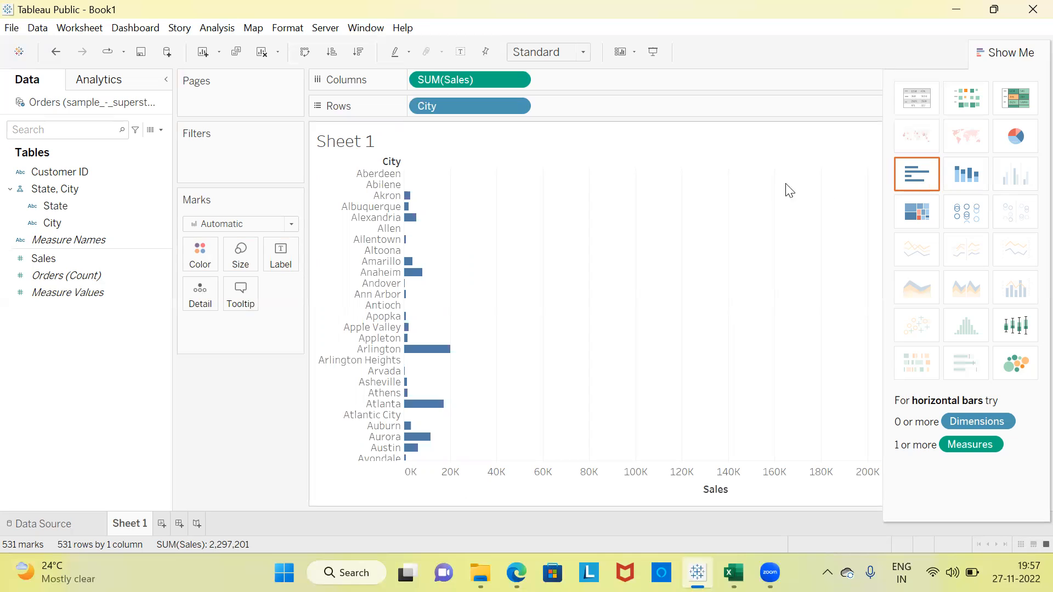
{"action": "key", "text": "ctrl+z"}
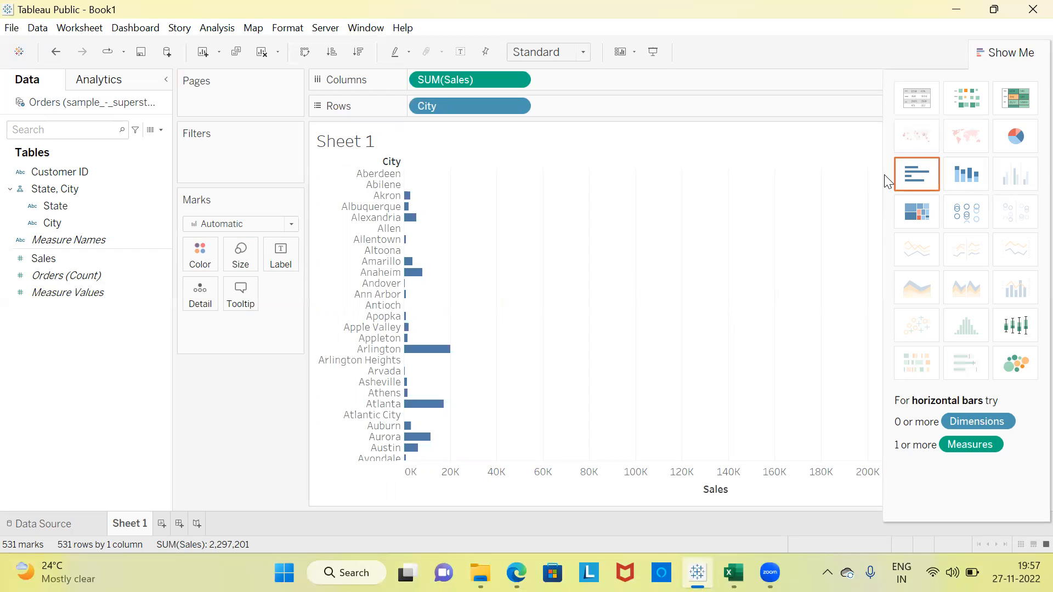
{"action": "left_click", "coordinate": [1011, 54]}
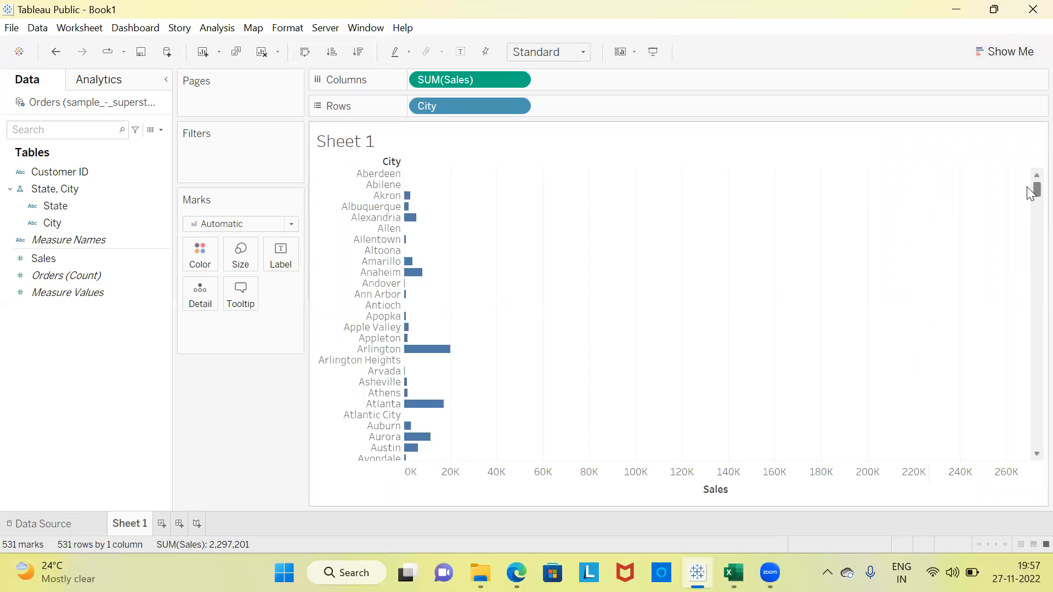
Sort the cities in ascending order by sum of Sales and check the highest-selling cities at the end of the chart.
{"action": "mouse_move", "coordinate": [1030, 196]}
{"action": "left_mouse_down"}
{"action": "mouse_move", "coordinate": [1027, 466]}
{"action": "mouse_move", "coordinate": [1031, 189]}
{"action": "left_mouse_up"}
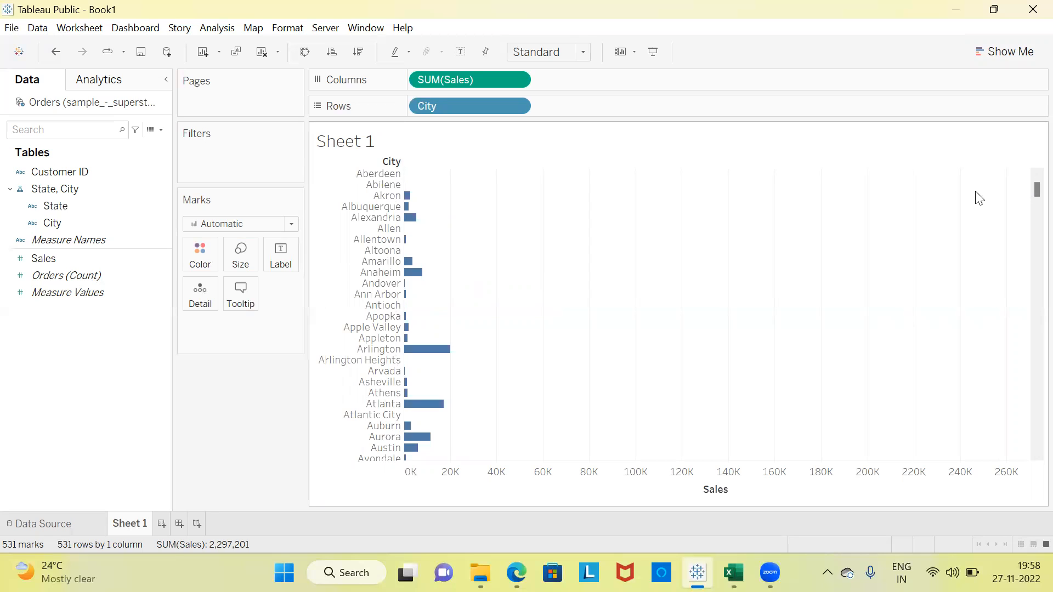
{"action": "left_click", "coordinate": [328, 53]}
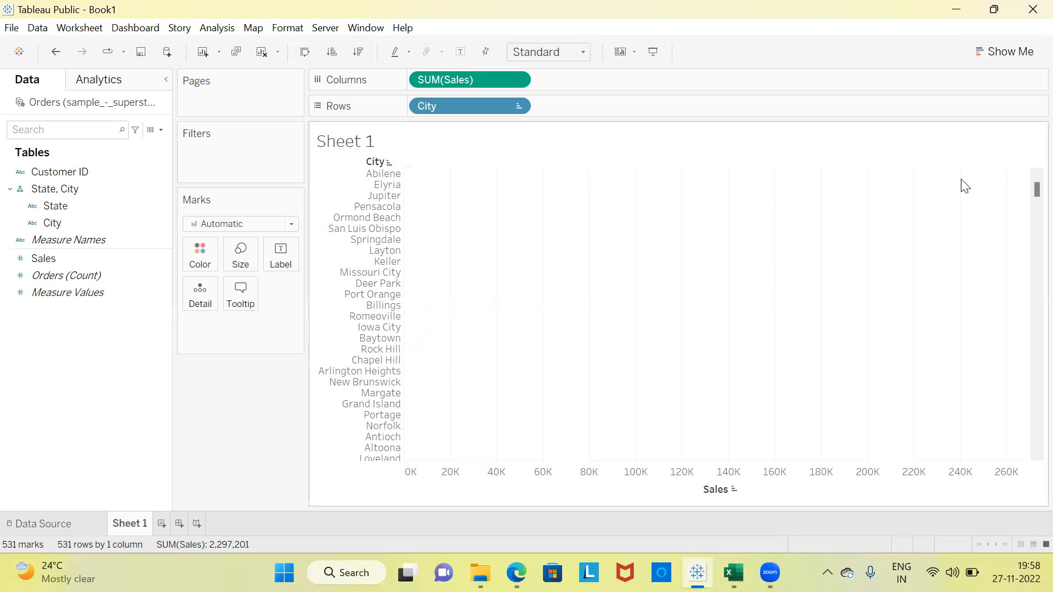
{"action": "left_click_drag", "start_coordinate": [1028, 187], "coordinate": [1027, 444]}
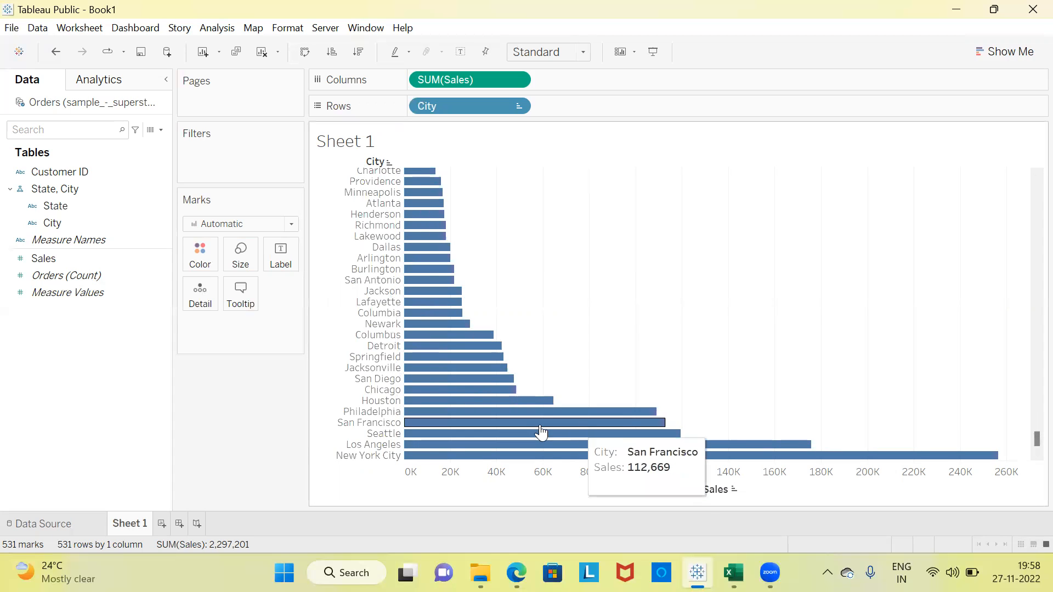
{"action": "mouse_move", "coordinate": [409, 463]}
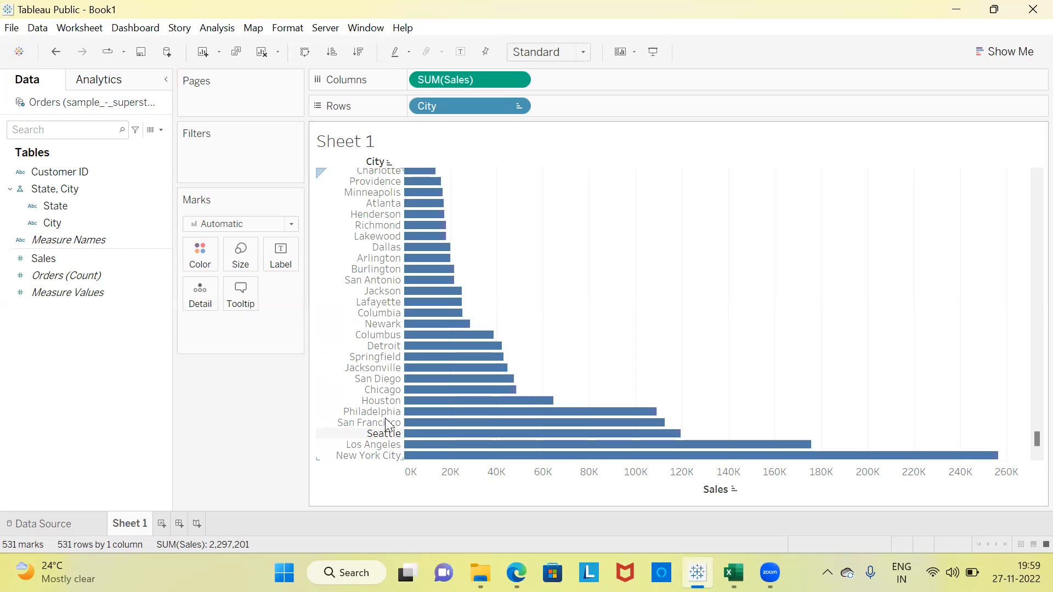
Sort the cities in descending order by sum of Sales and check the highest-selling cities at the start of the chart.
{"action": "left_click", "coordinate": [358, 59]}
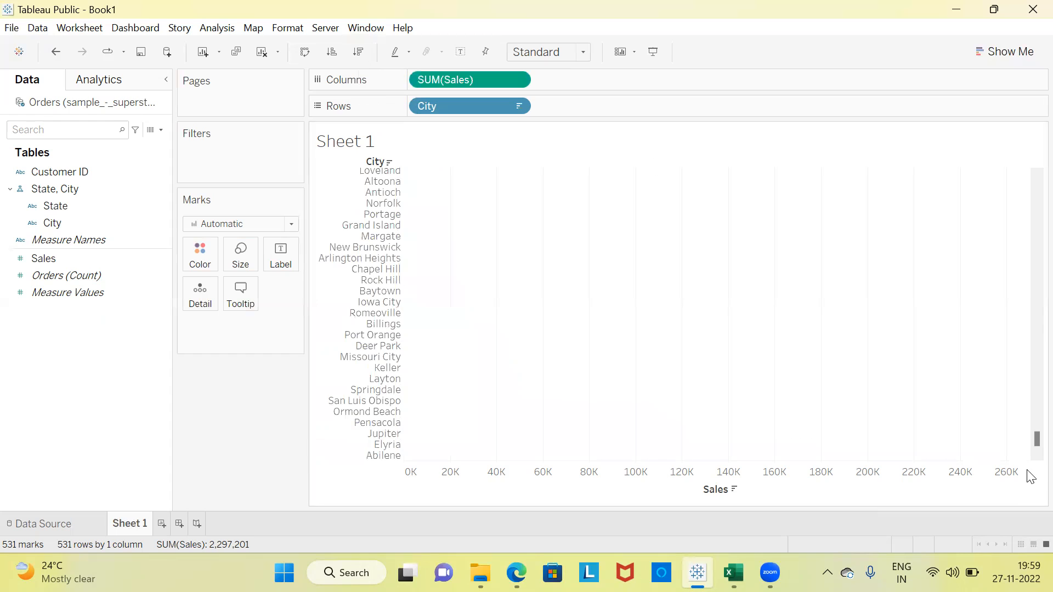
{"action": "left_click_drag", "start_coordinate": [1028, 445], "coordinate": [1029, 181]}
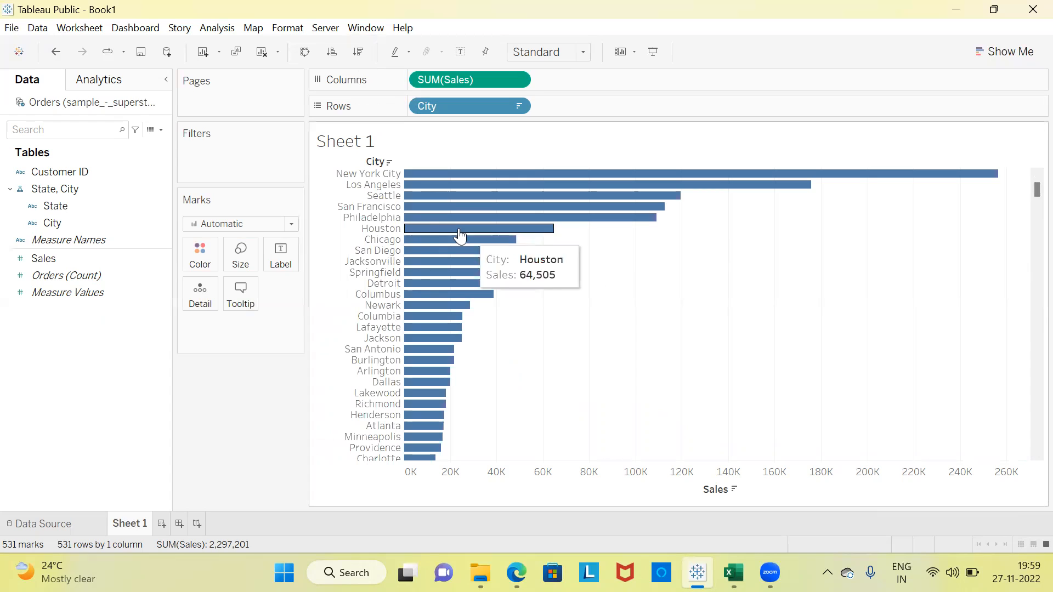
{"action": "mouse_move", "coordinate": [567, 176]}
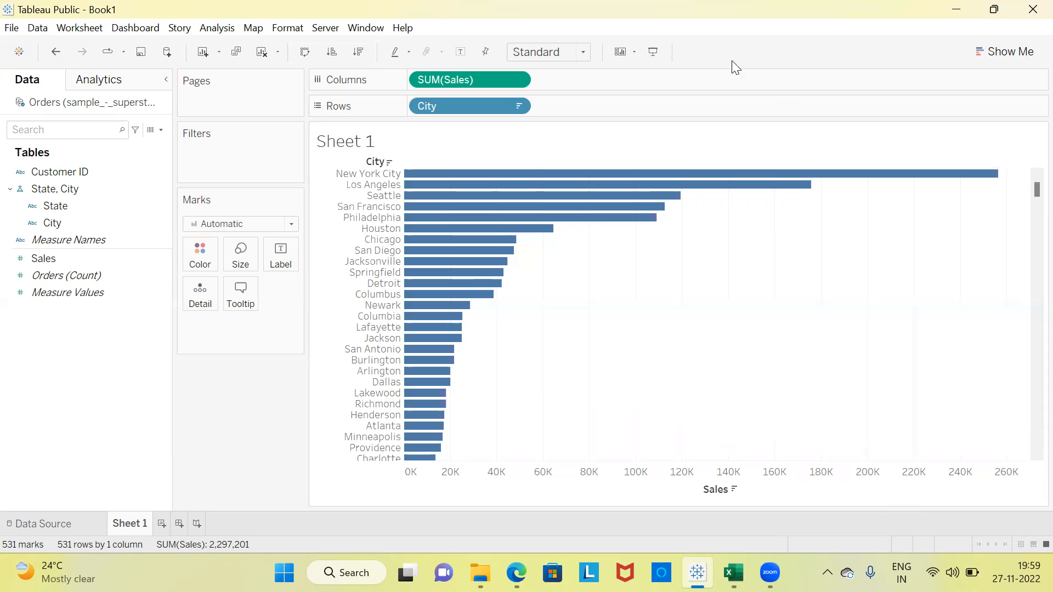
{"action": "mouse_move", "coordinate": [481, 181]}
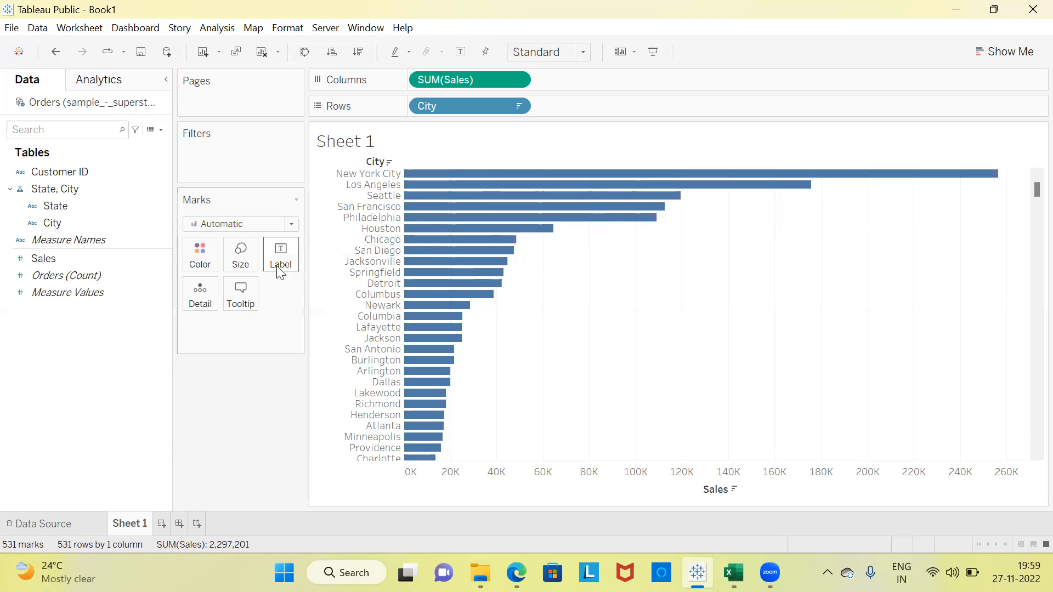
Try green and orange in turn as the single color for all the bars.
{"action": "left_click", "coordinate": [206, 267]}
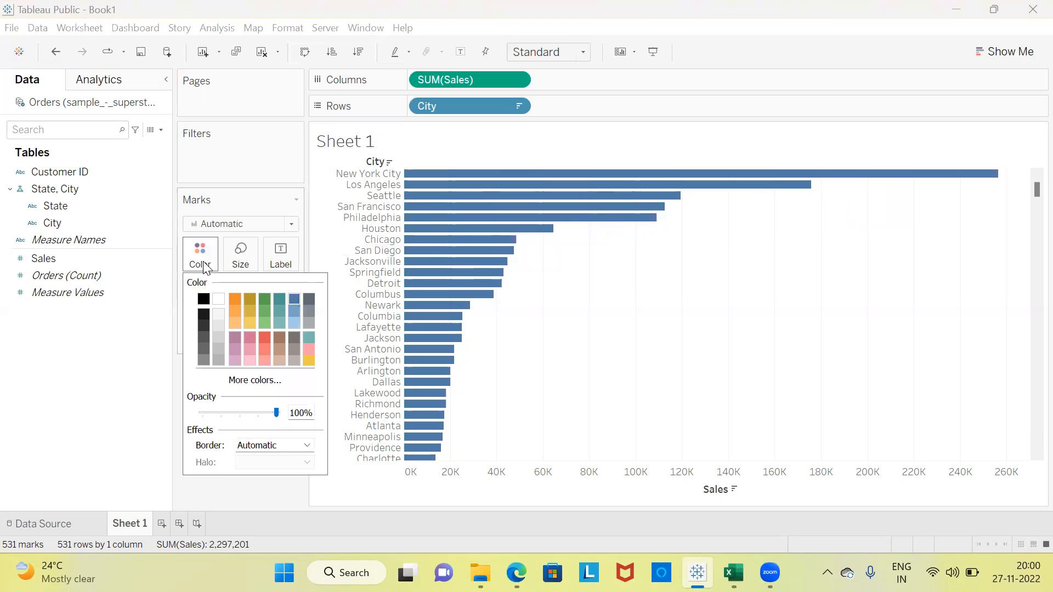
{"action": "left_click", "coordinate": [266, 299]}
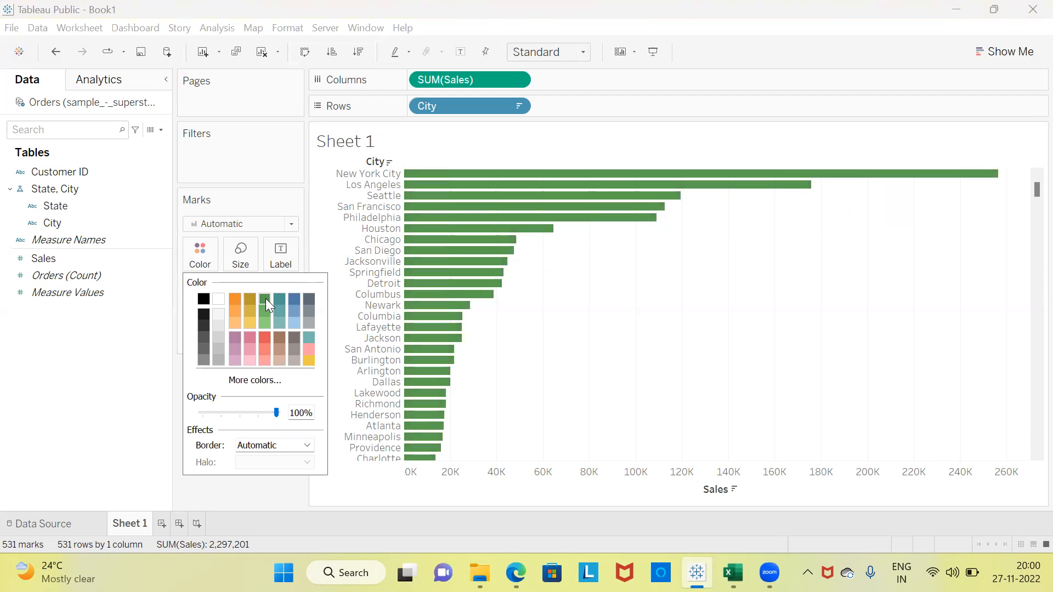
{"action": "left_click", "coordinate": [236, 299]}
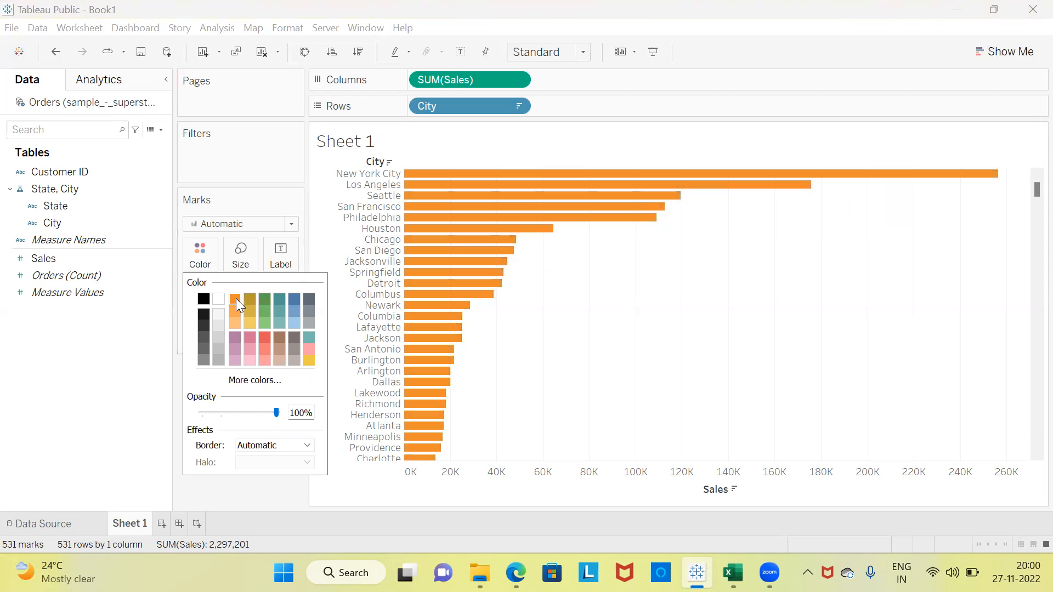
{"action": "left_click", "coordinate": [530, 338]}
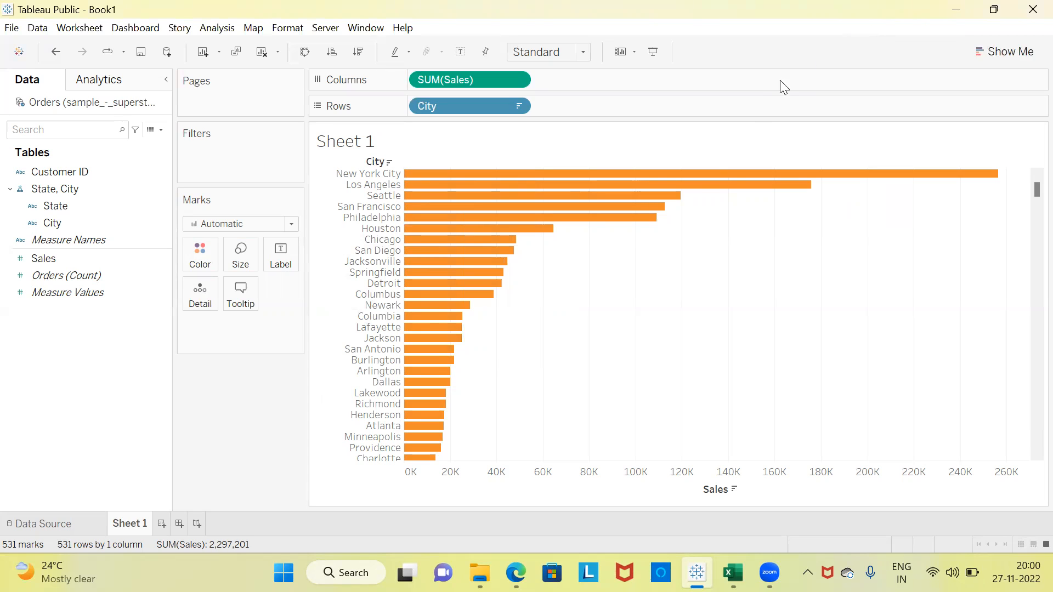
{"action": "mouse_move", "coordinate": [713, 185]}
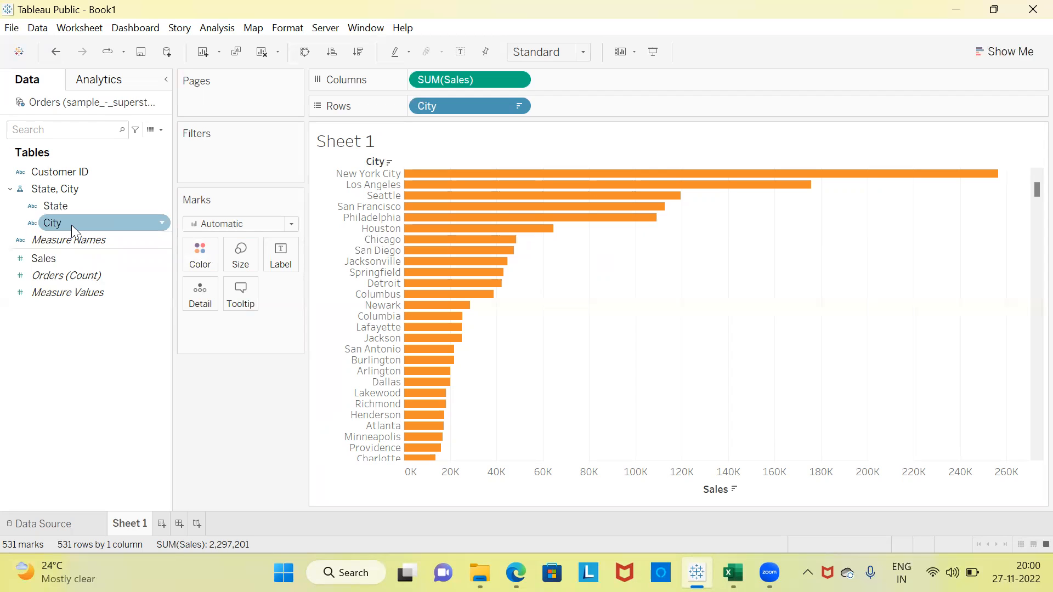
Try coloring the bars by City, and remove City from the color encoding again.
{"action": "left_click_drag", "start_coordinate": [72, 225], "coordinate": [200, 254]}
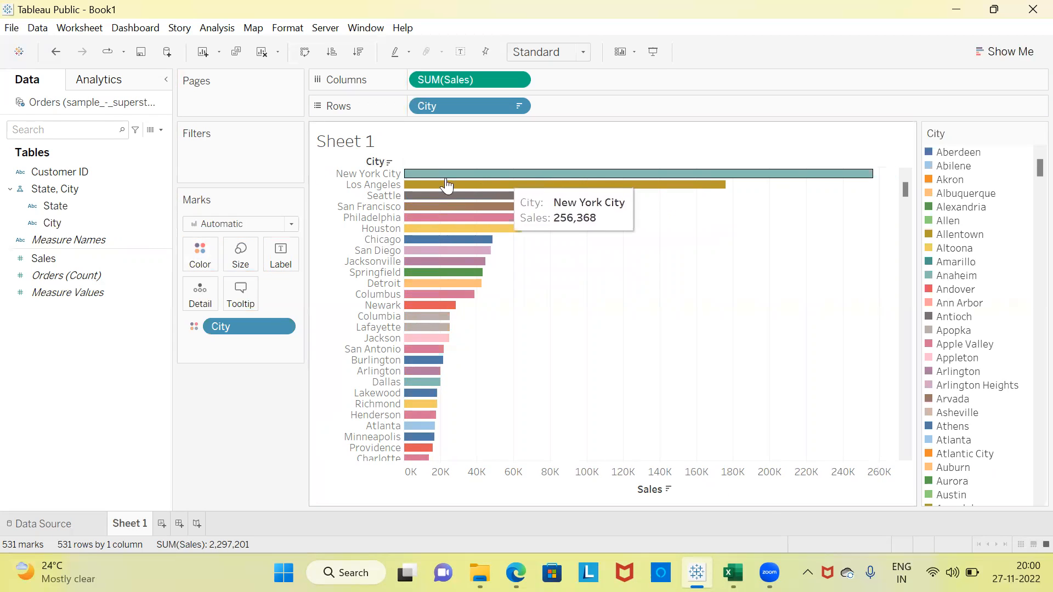
{"action": "left_click_drag", "start_coordinate": [233, 327], "coordinate": [76, 226]}
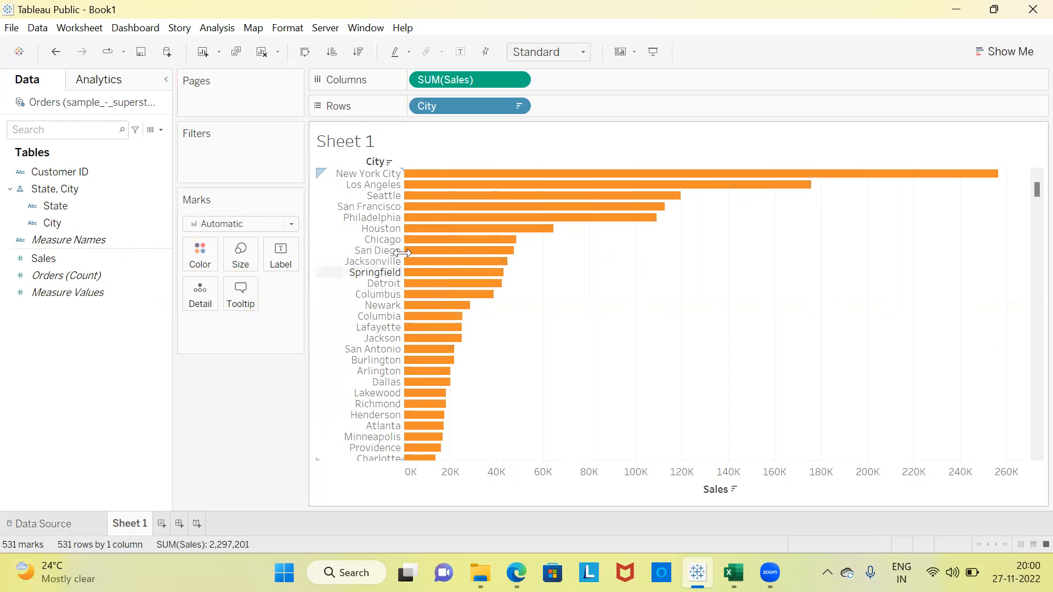
{"action": "mouse_move", "coordinate": [409, 190]}
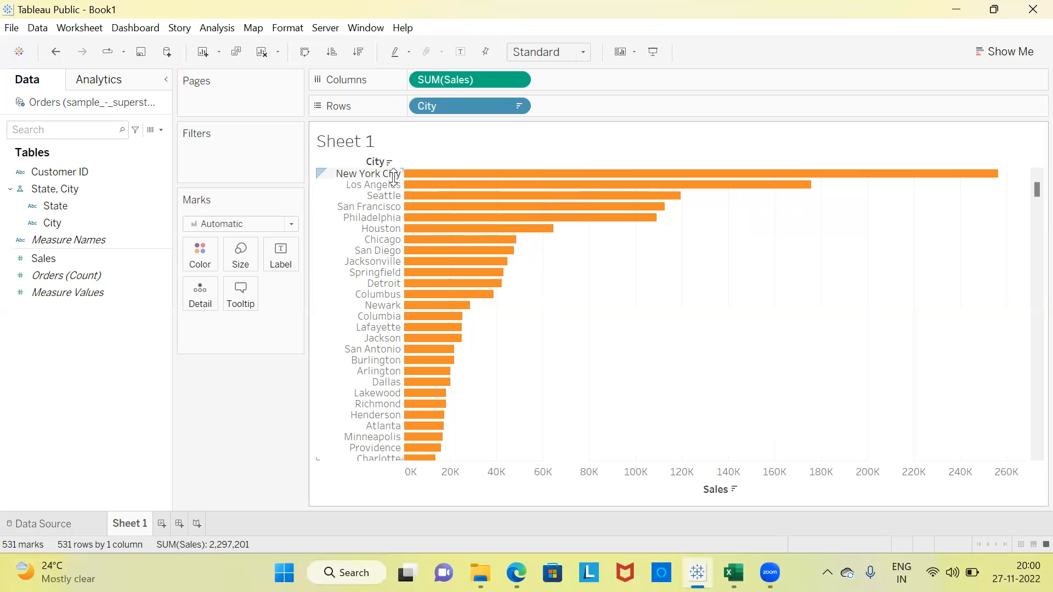
Color the bars by City and show mark labels with the sales values on the bars.
{"action": "left_click", "coordinate": [112, 225]}
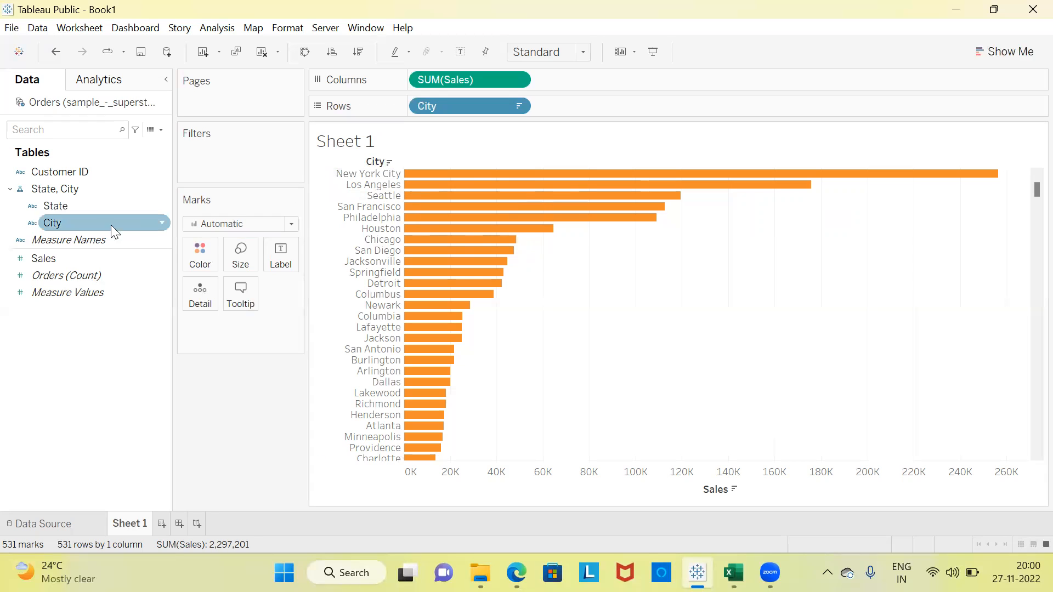
{"action": "left_click_drag", "start_coordinate": [67, 222], "coordinate": [201, 251]}
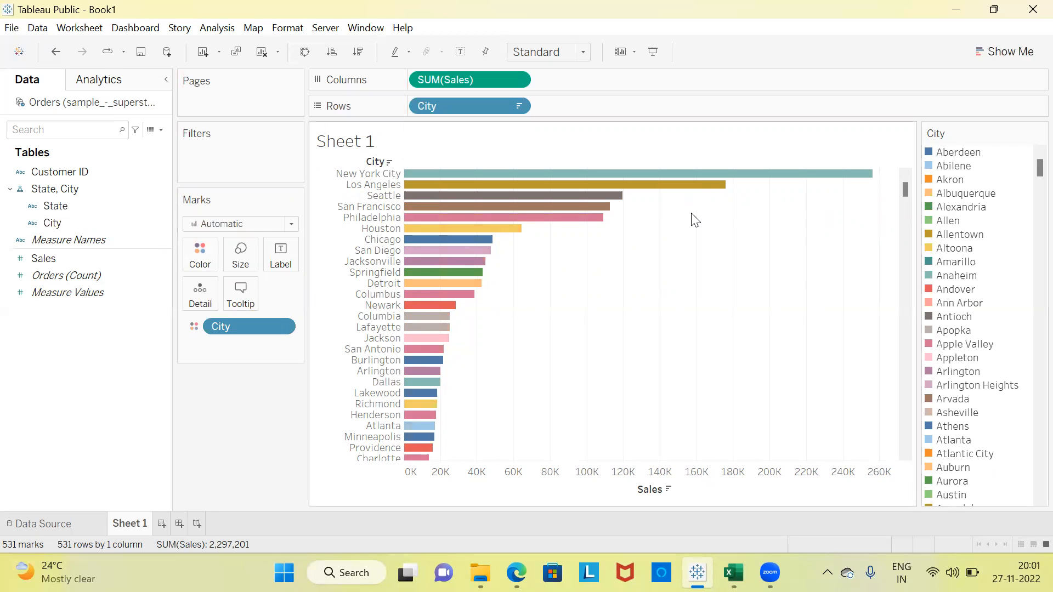
{"action": "left_click", "coordinate": [282, 258]}
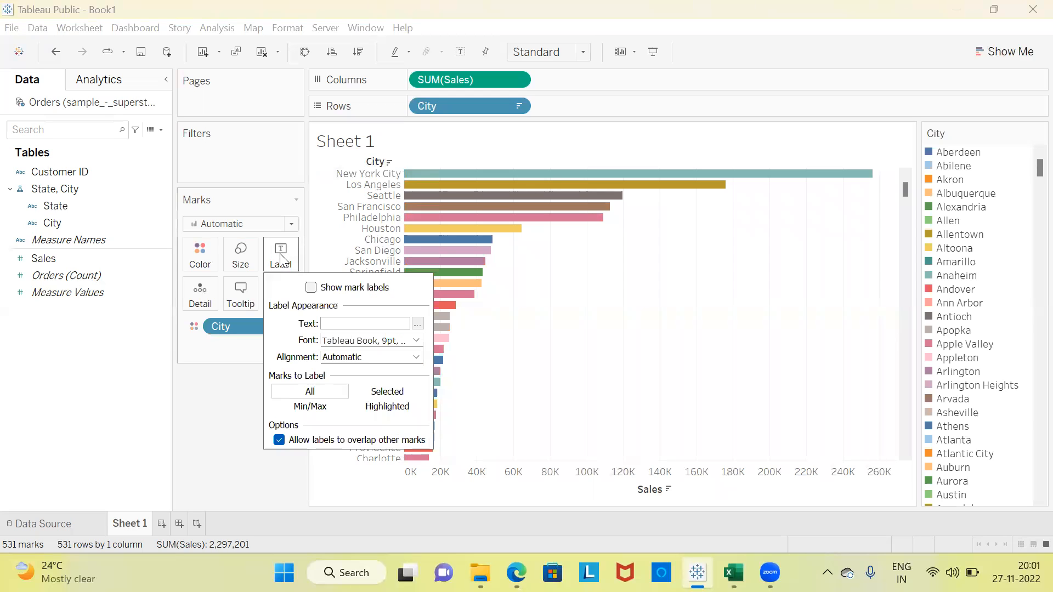
{"action": "left_click", "coordinate": [311, 288]}
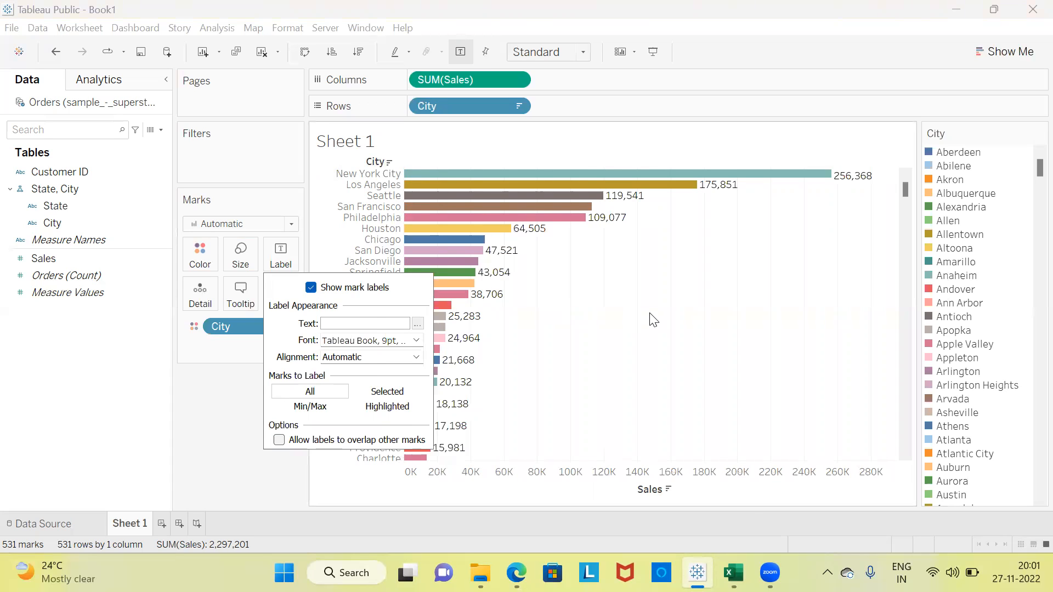
{"action": "mouse_move", "coordinate": [859, 190]}
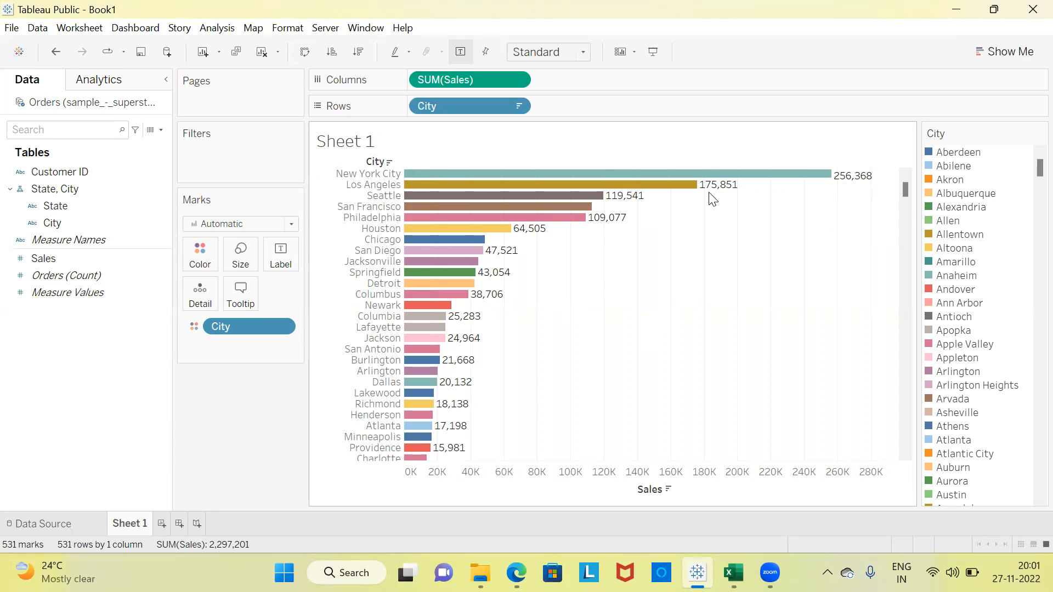
{"action": "mouse_move", "coordinate": [622, 207]}
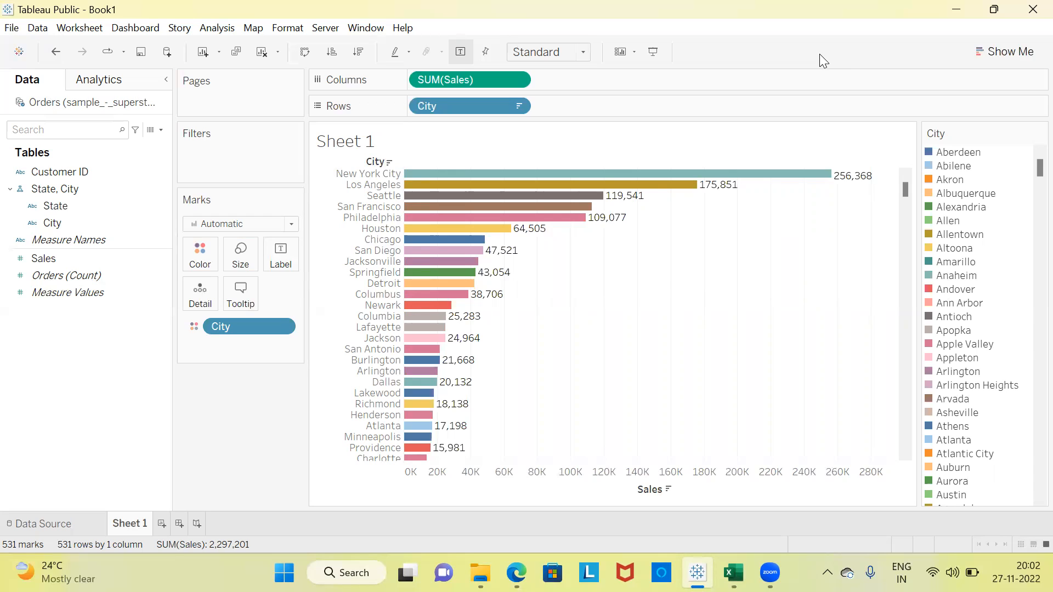
View the sales-by-city chart in presentation mode and return to the worksheet editor.
{"action": "left_click", "coordinate": [652, 54]}
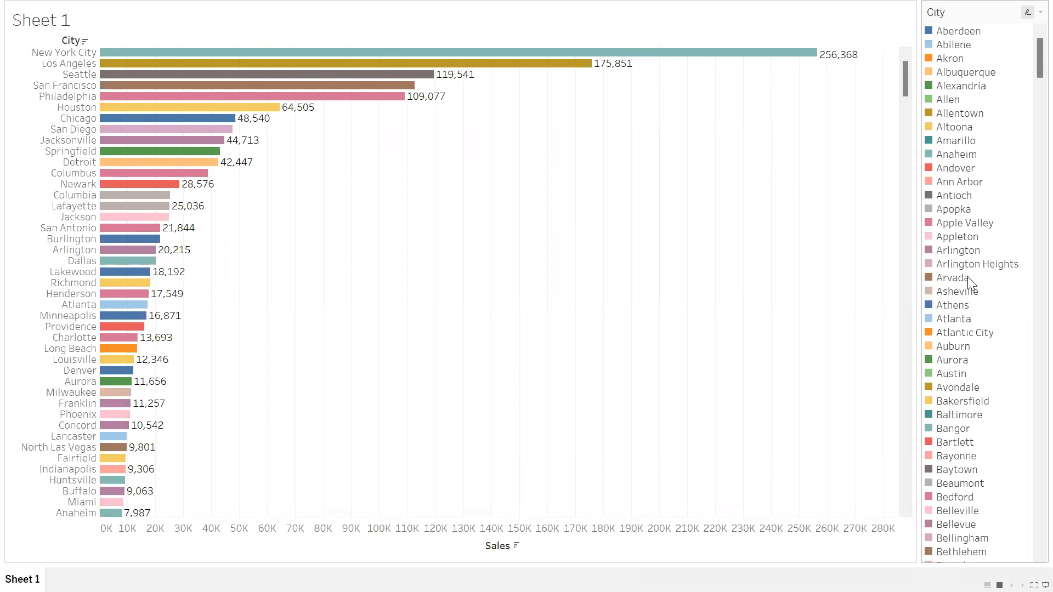
{"action": "key", "text": "Escape"}
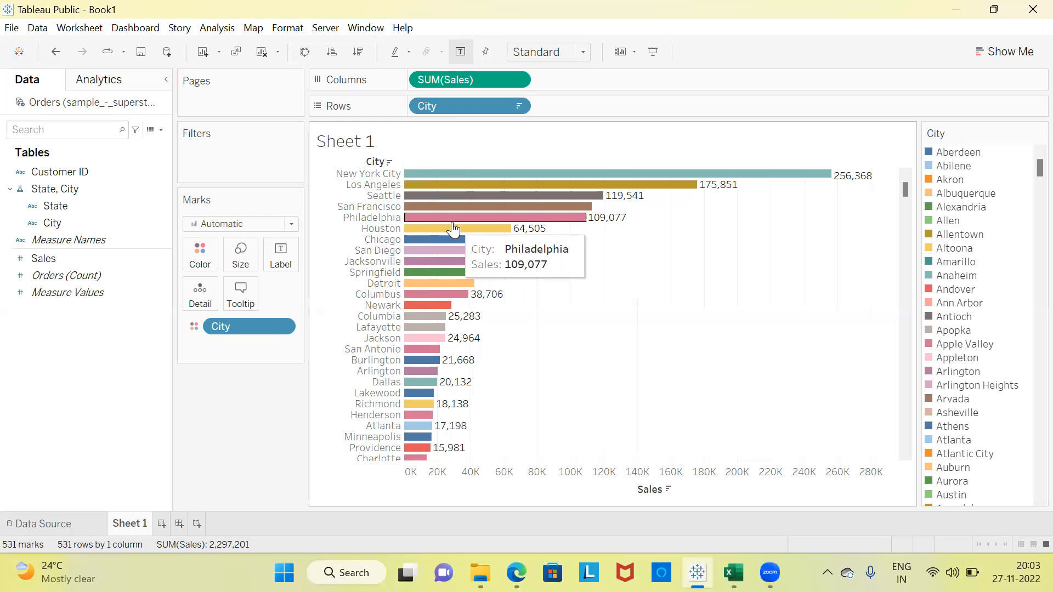
Swap rows and columns to try vertical bars, and swap them back to horizontal bars.
{"action": "left_click", "coordinate": [303, 55]}
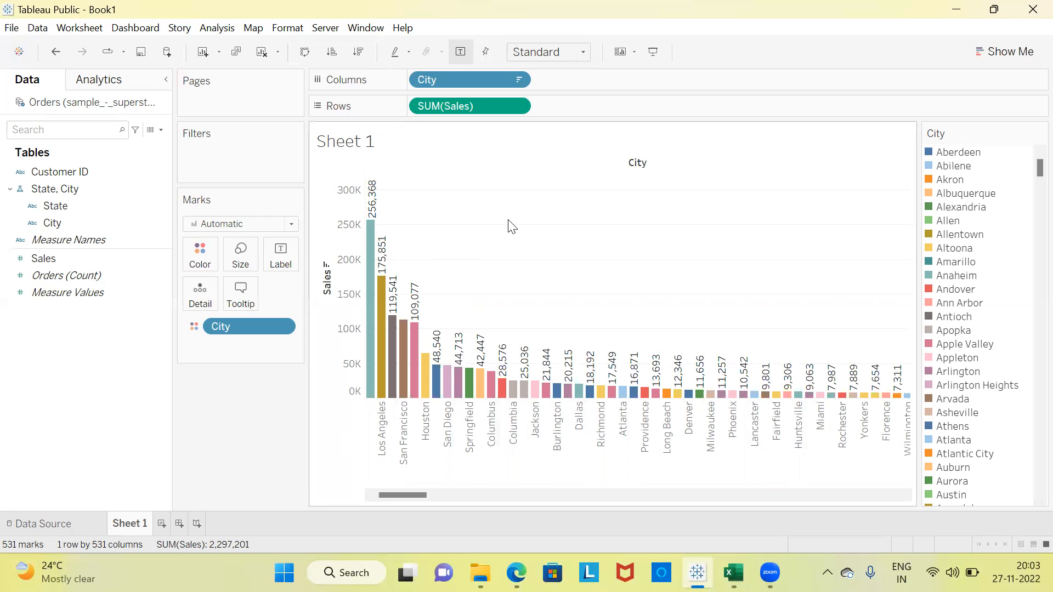
{"action": "left_click", "coordinate": [306, 56]}
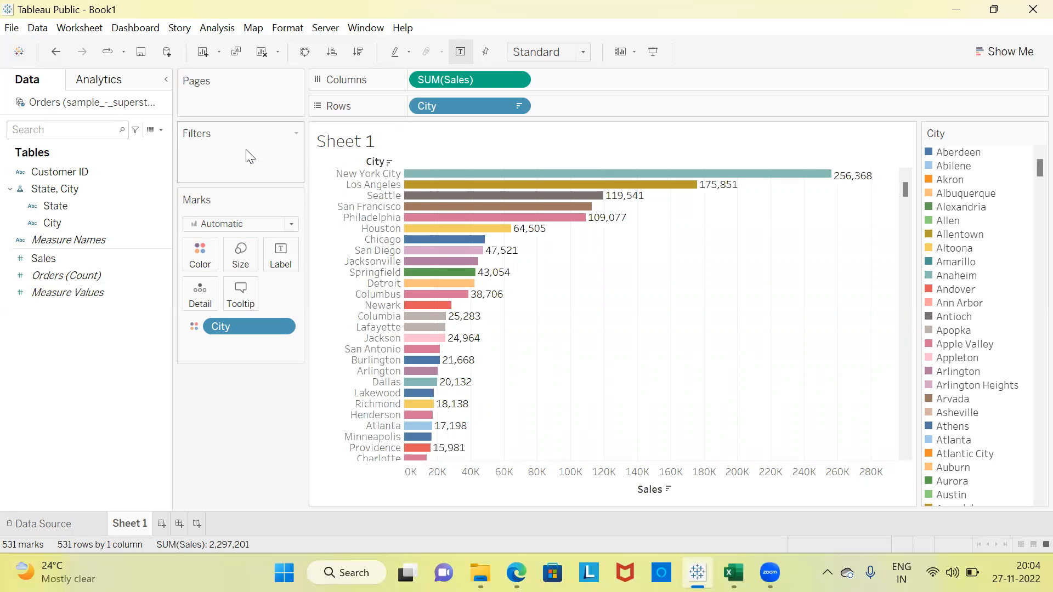
Add a State filter to the sheet with all states selected, and apply it.
{"action": "left_click", "coordinate": [83, 211]}
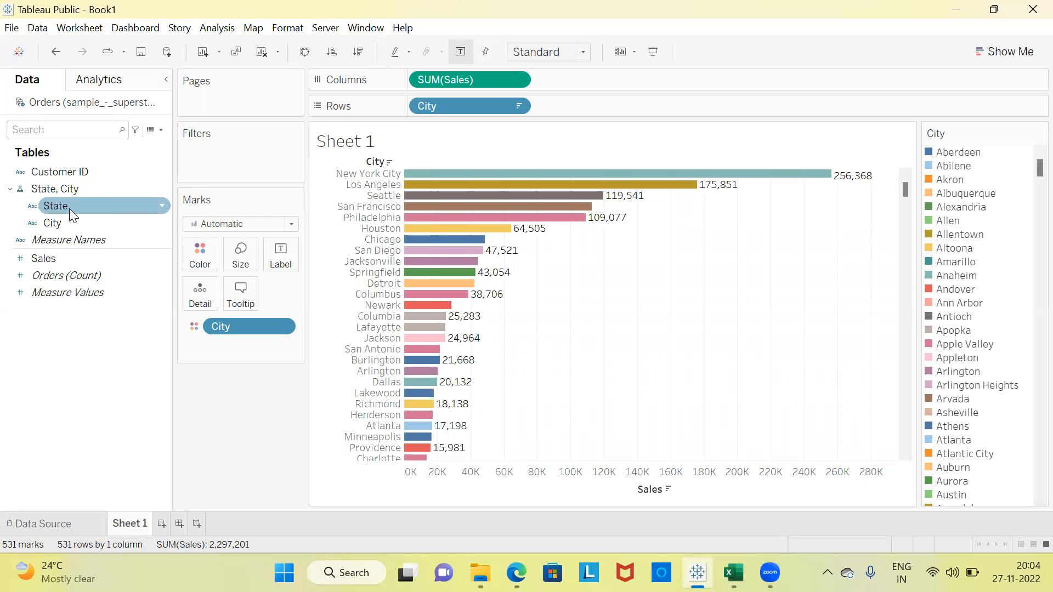
{"action": "left_click_drag", "start_coordinate": [69, 209], "coordinate": [218, 156]}
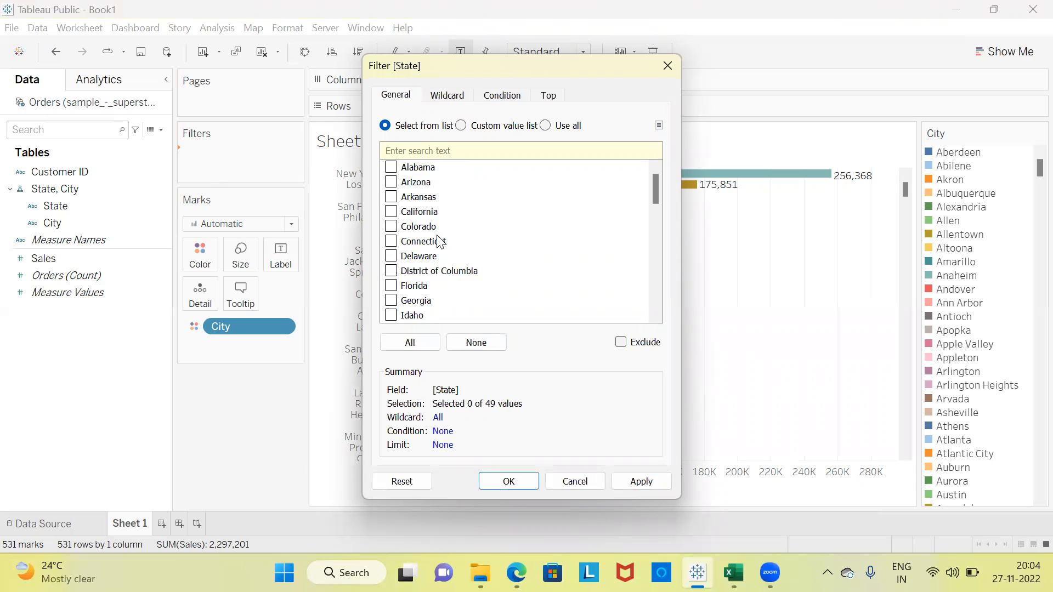
{"action": "left_click", "coordinate": [395, 185]}
{"action": "left_click", "coordinate": [392, 214]}
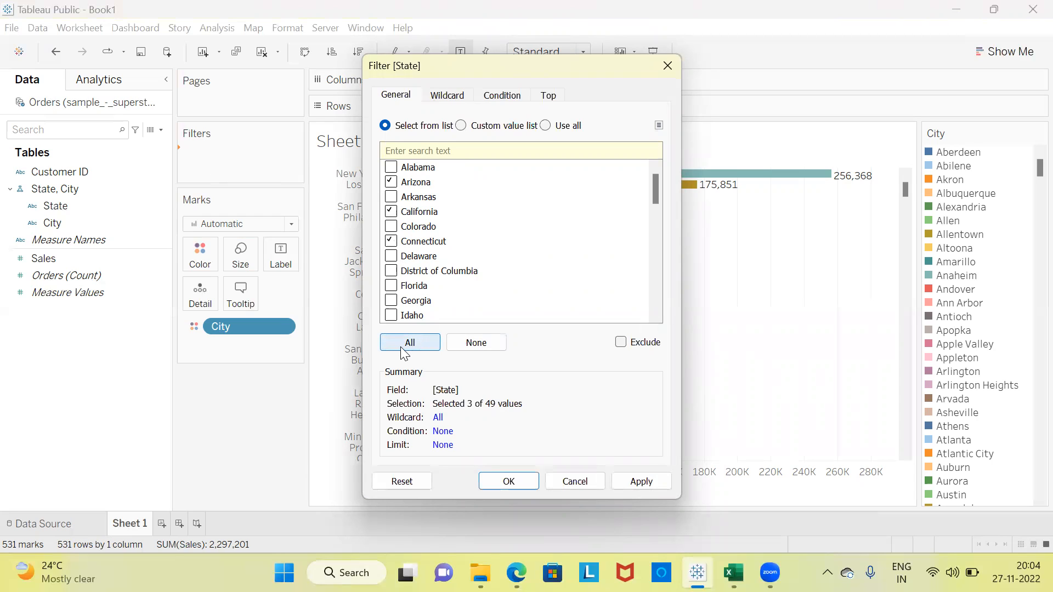
{"action": "left_click", "coordinate": [420, 351]}
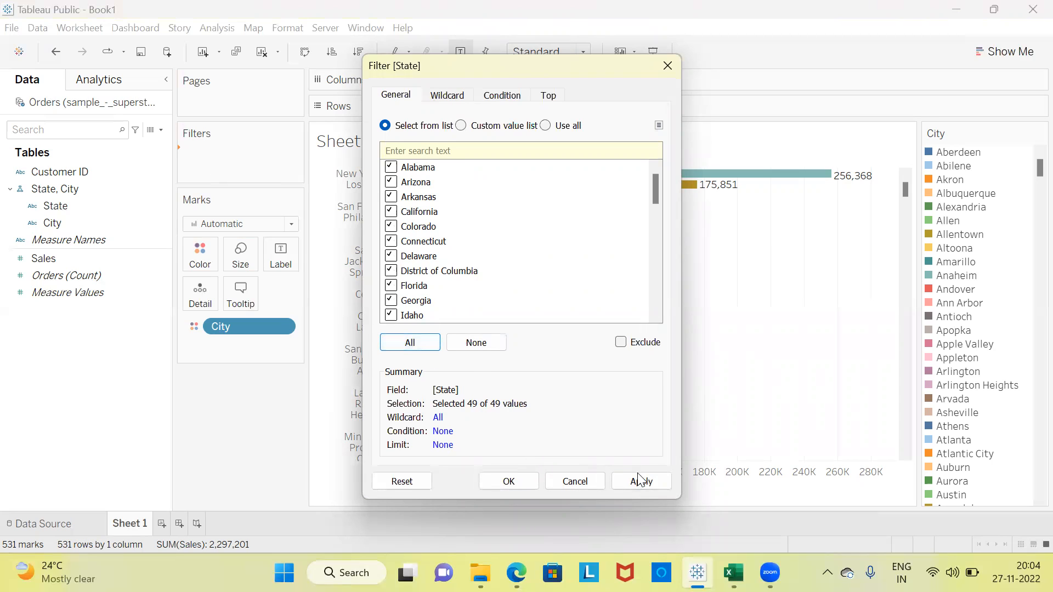
{"action": "left_click", "coordinate": [658, 486]}
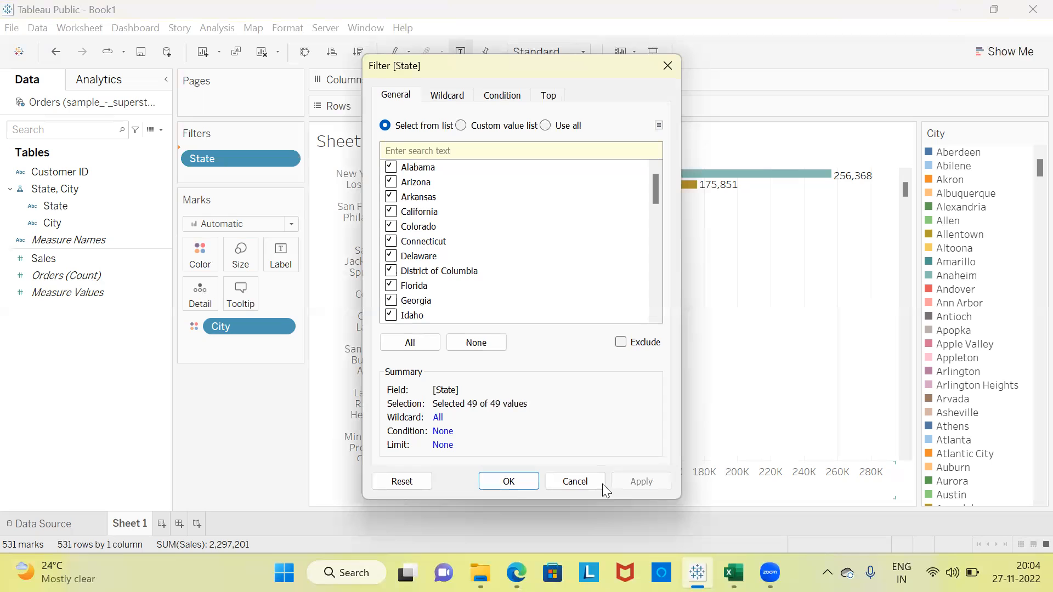
{"action": "left_click", "coordinate": [509, 482]}
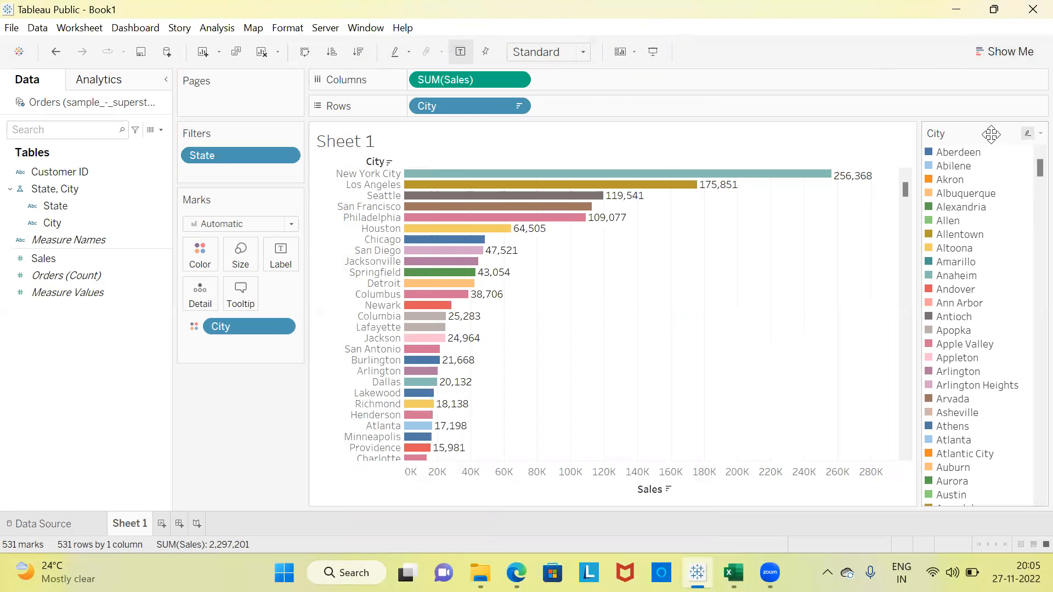
{"action": "mouse_move", "coordinate": [627, 181]}
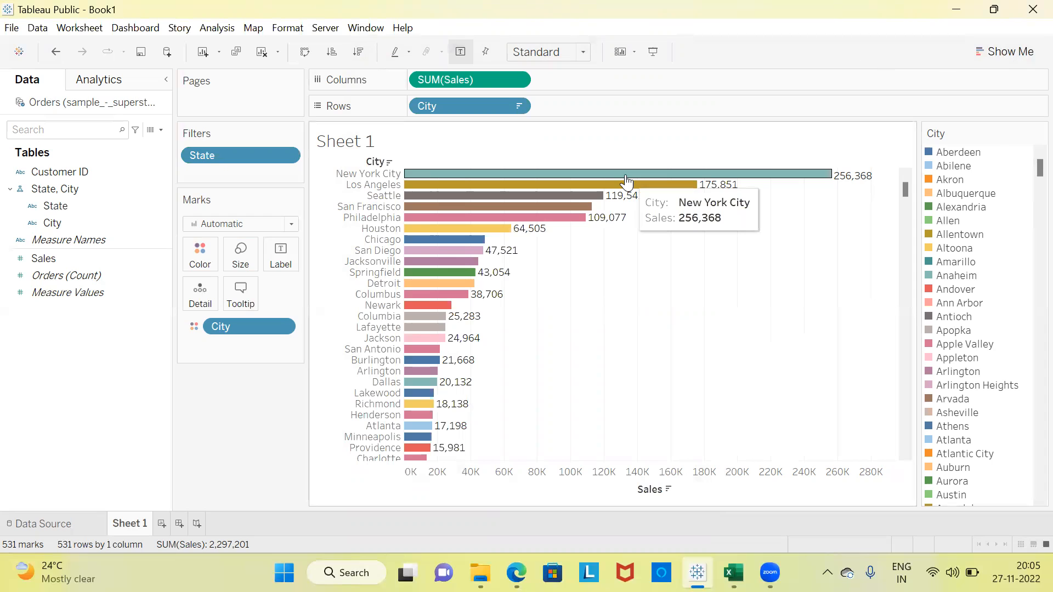
Show the State filter control beside the chart.
{"action": "left_click", "coordinate": [269, 155]}
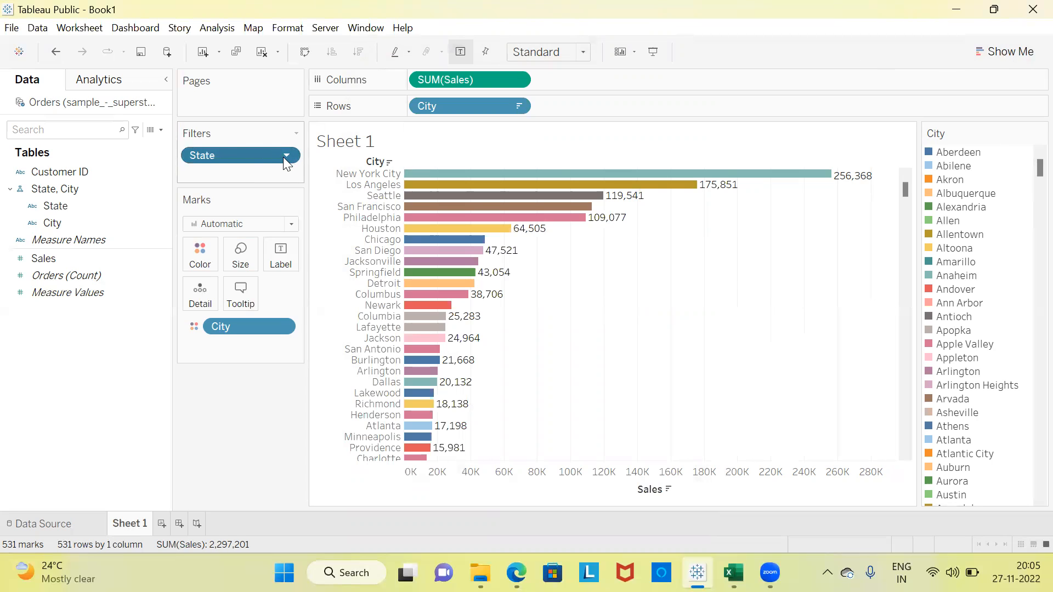
{"action": "left_click", "coordinate": [287, 156]}
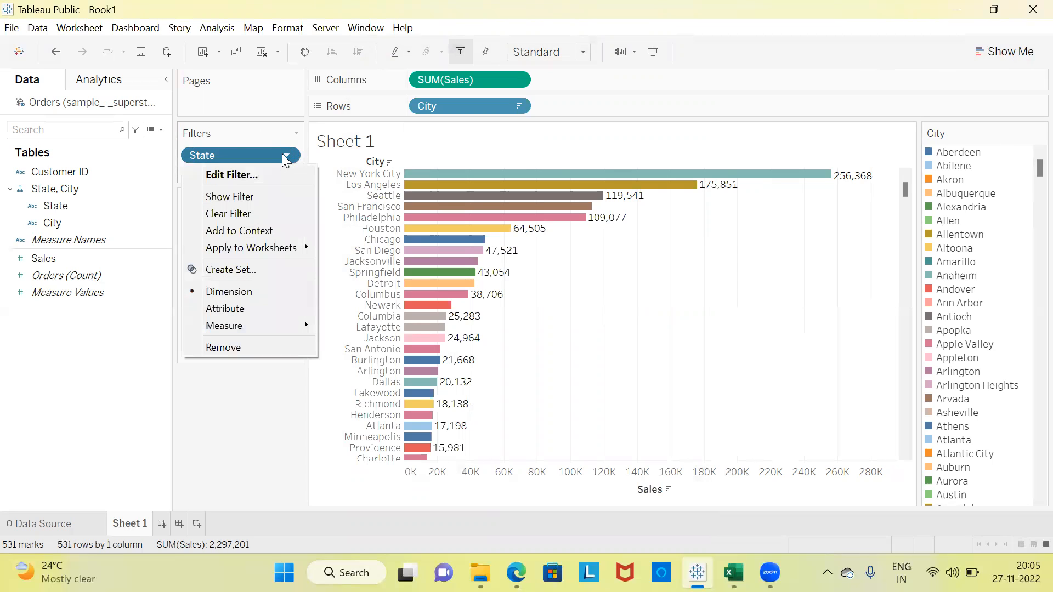
{"action": "left_click", "coordinate": [257, 196]}
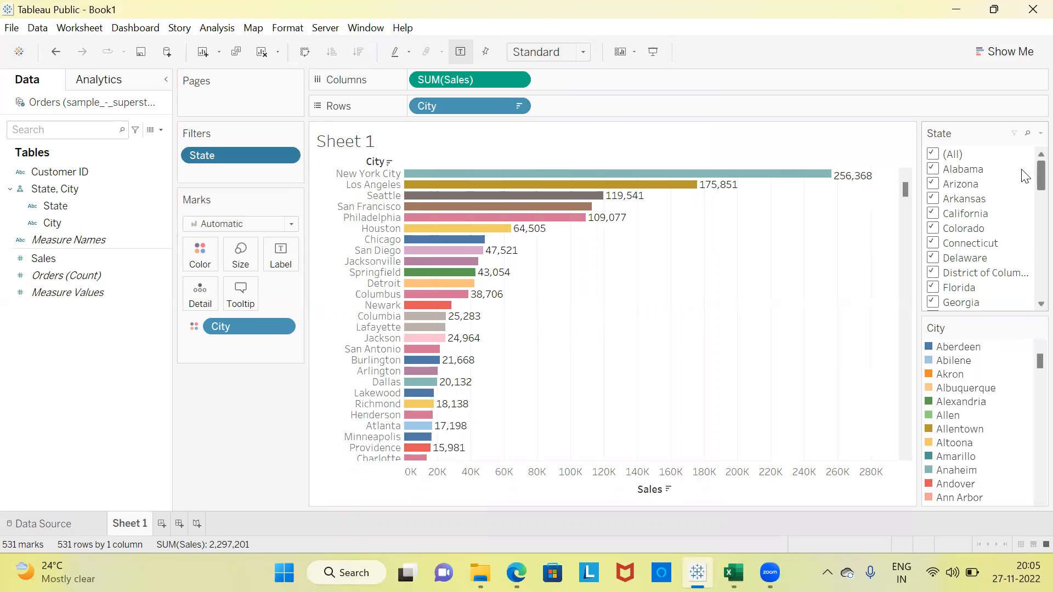
Clear all states in the State filter, try California with Florida added, and leave only Florida selected.
{"action": "left_click", "coordinate": [934, 153]}
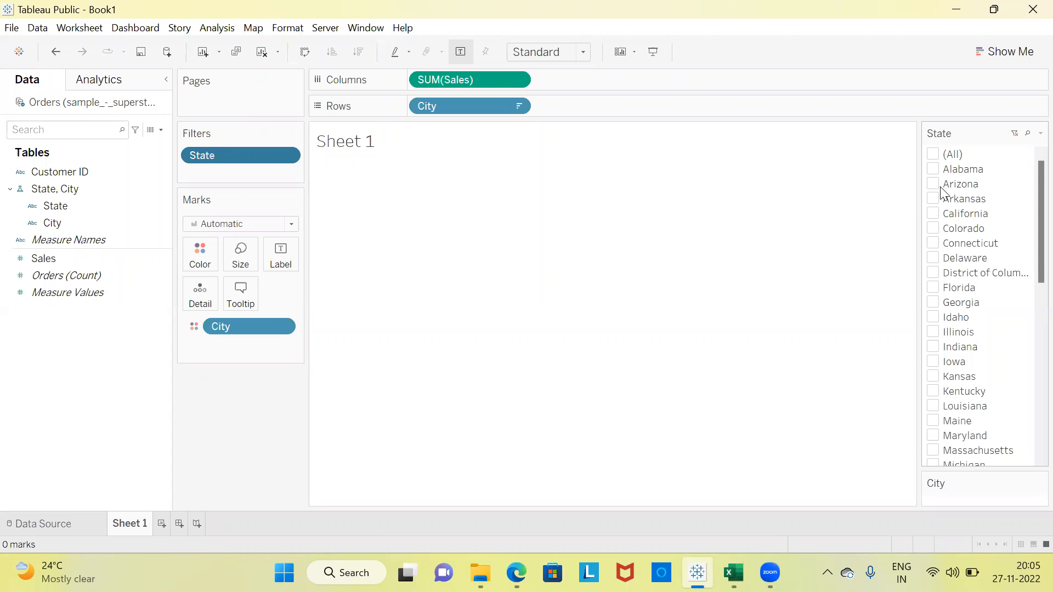
{"action": "left_click", "coordinate": [934, 213]}
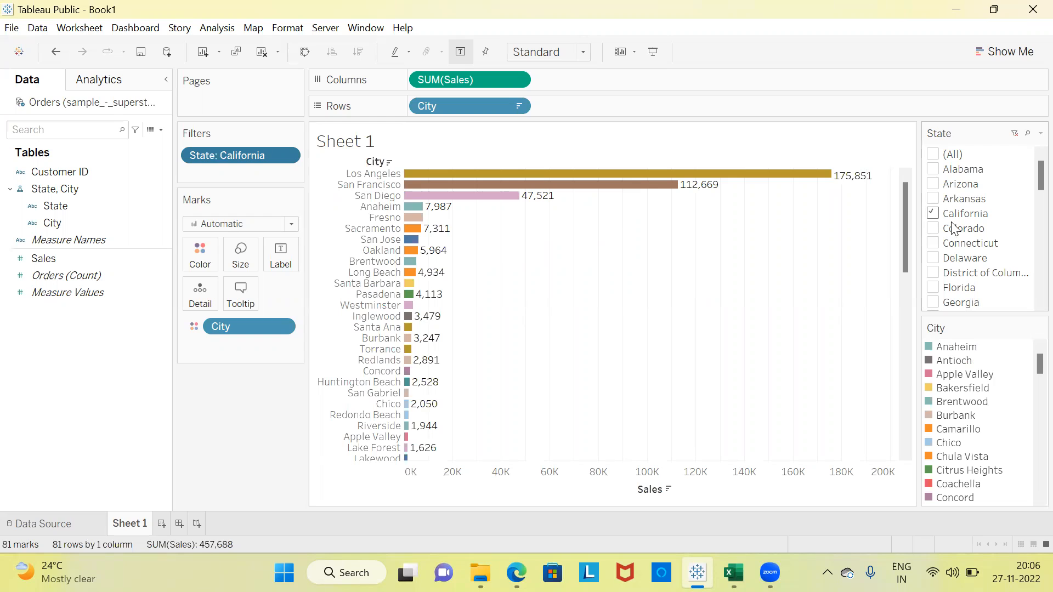
{"action": "left_click", "coordinate": [938, 291]}
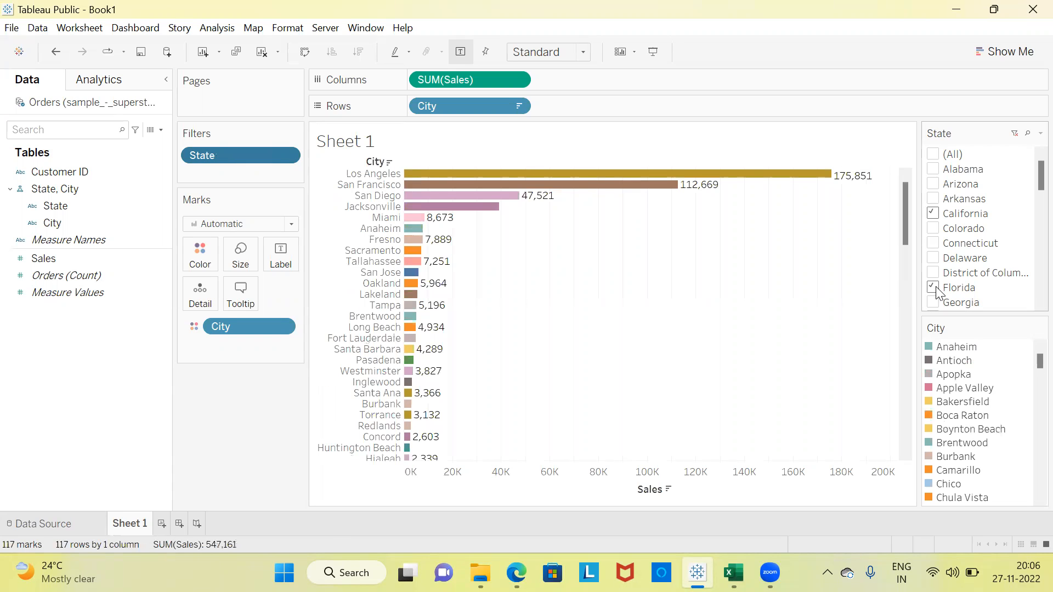
{"action": "left_click", "coordinate": [937, 217]}
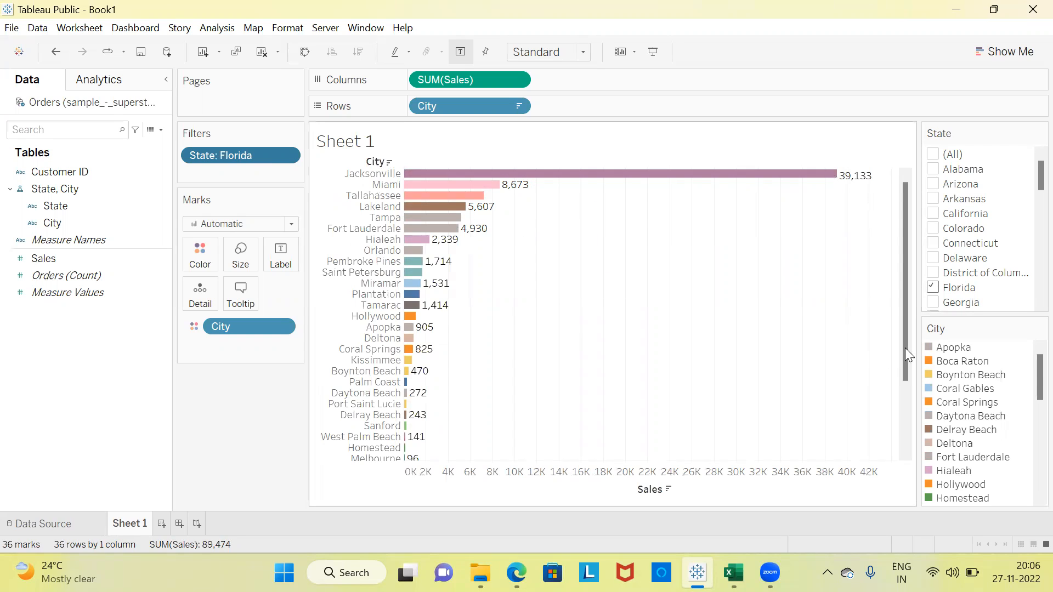
Switch the State filter to Georgia alone, inspect its city bars, and reselect all states.
{"action": "left_click", "coordinate": [933, 303]}
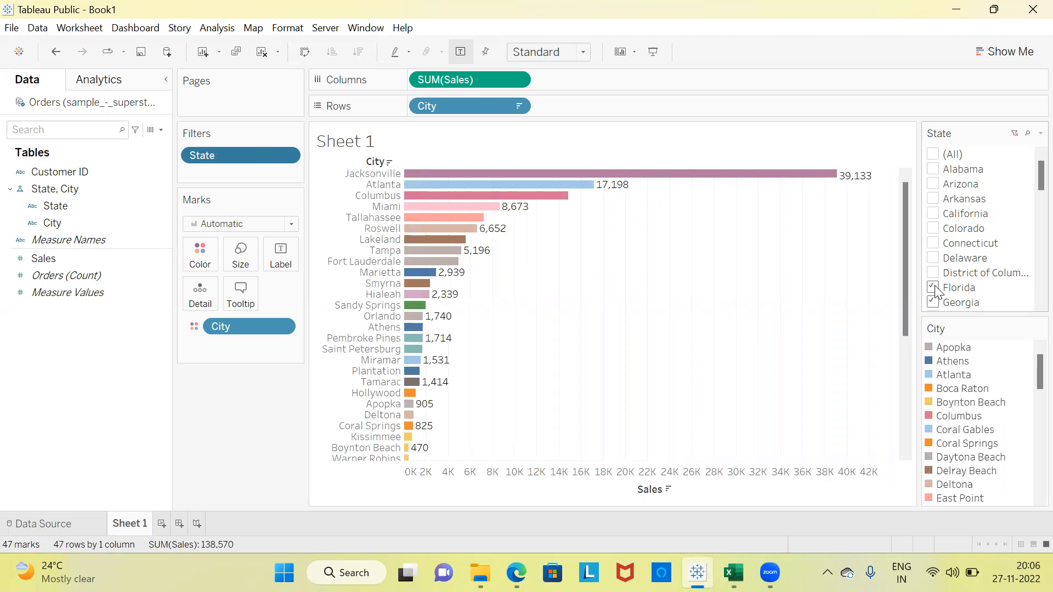
{"action": "left_click", "coordinate": [933, 288]}
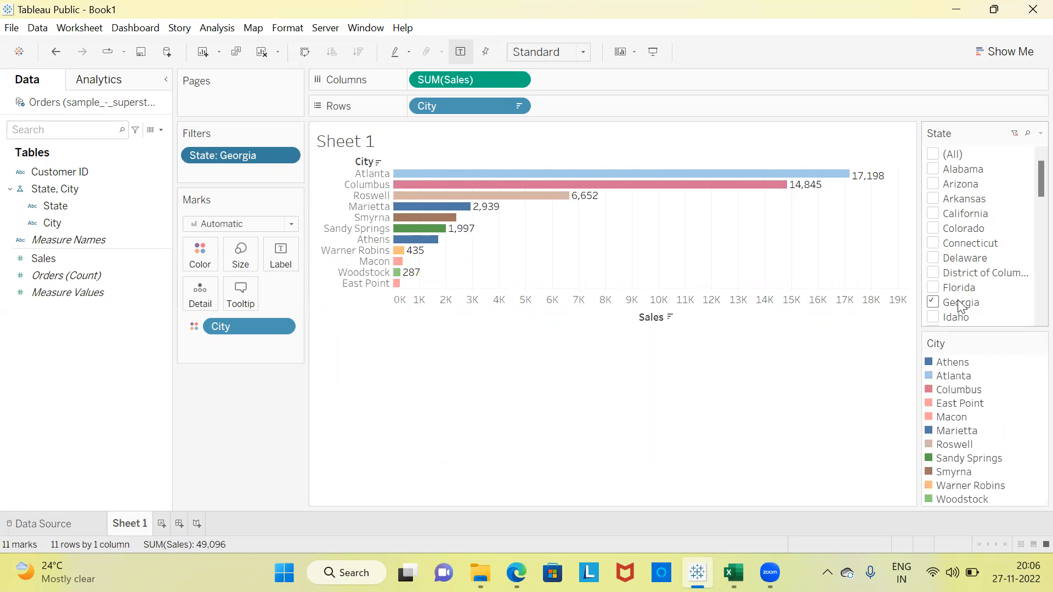
{"action": "mouse_move", "coordinate": [453, 180]}
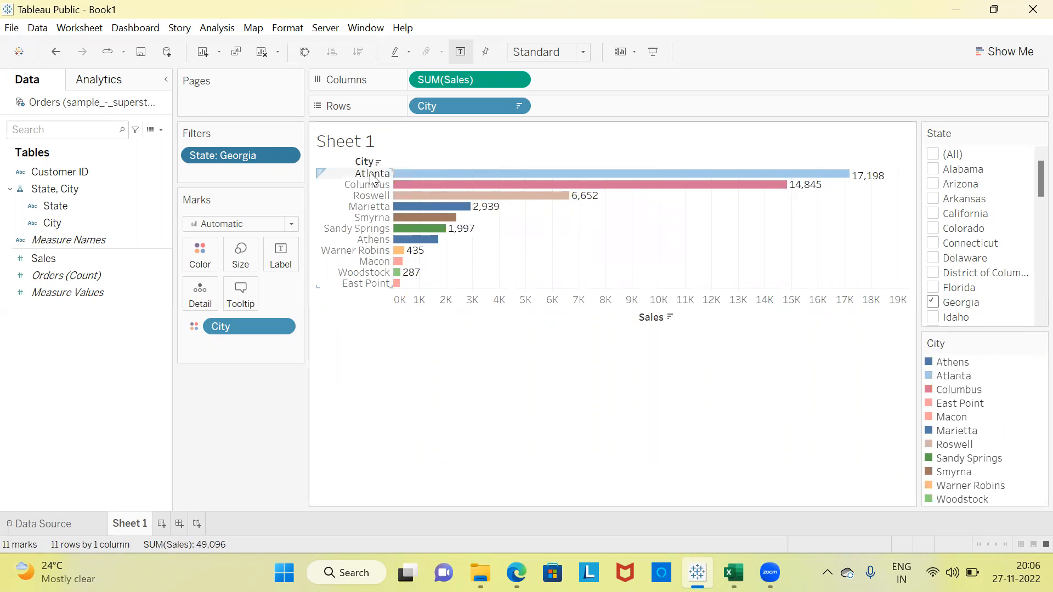
{"action": "mouse_move", "coordinate": [421, 189]}
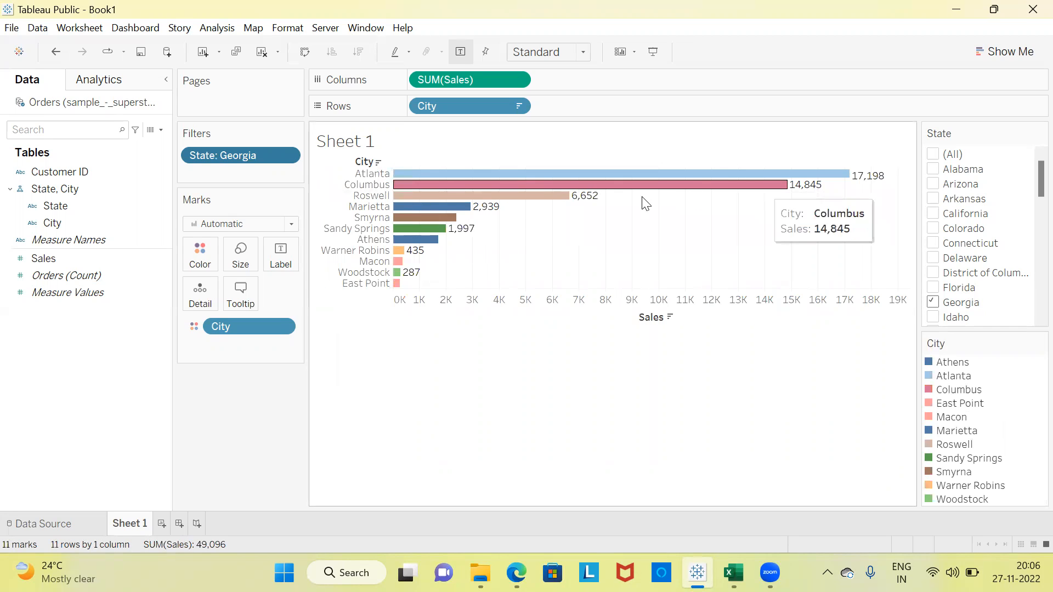
{"action": "mouse_move", "coordinate": [488, 207]}
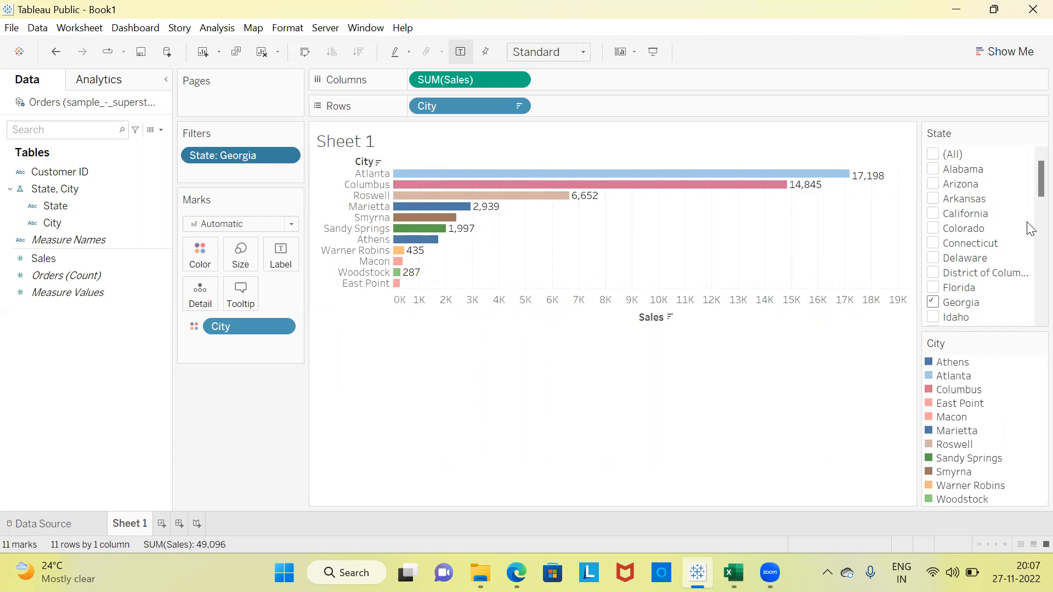
{"action": "left_click", "coordinate": [934, 154]}
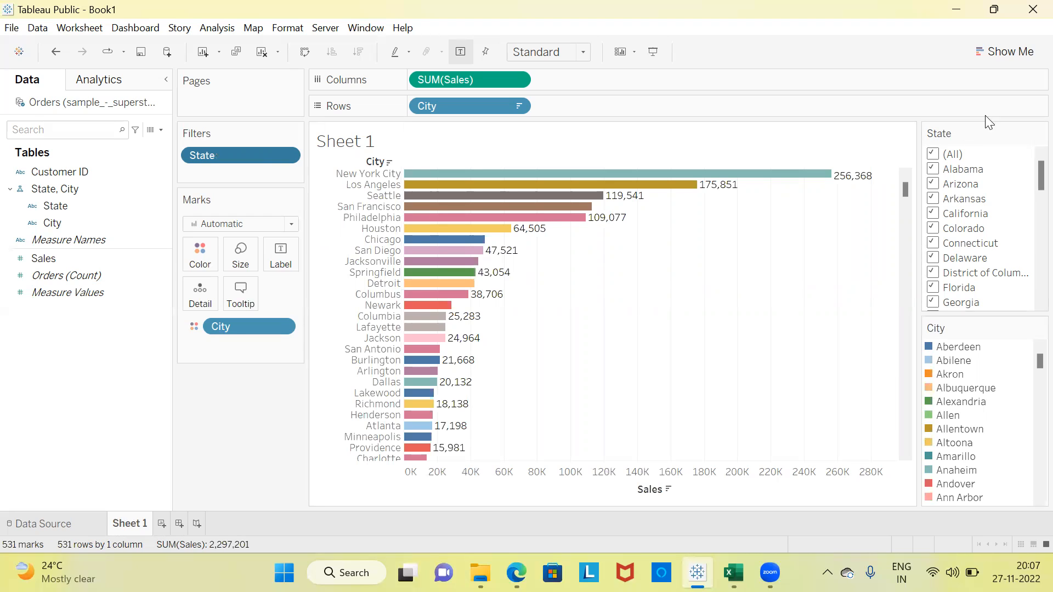
Show a filter for the City field from the Rows shelf.
{"action": "left_click", "coordinate": [1011, 52]}
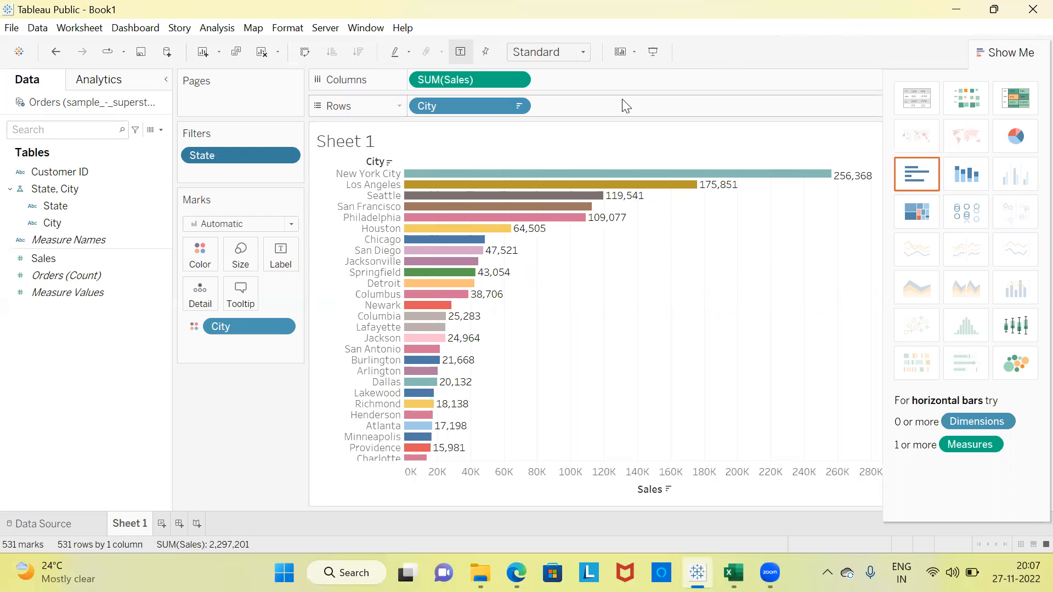
{"action": "left_click", "coordinate": [515, 107]}
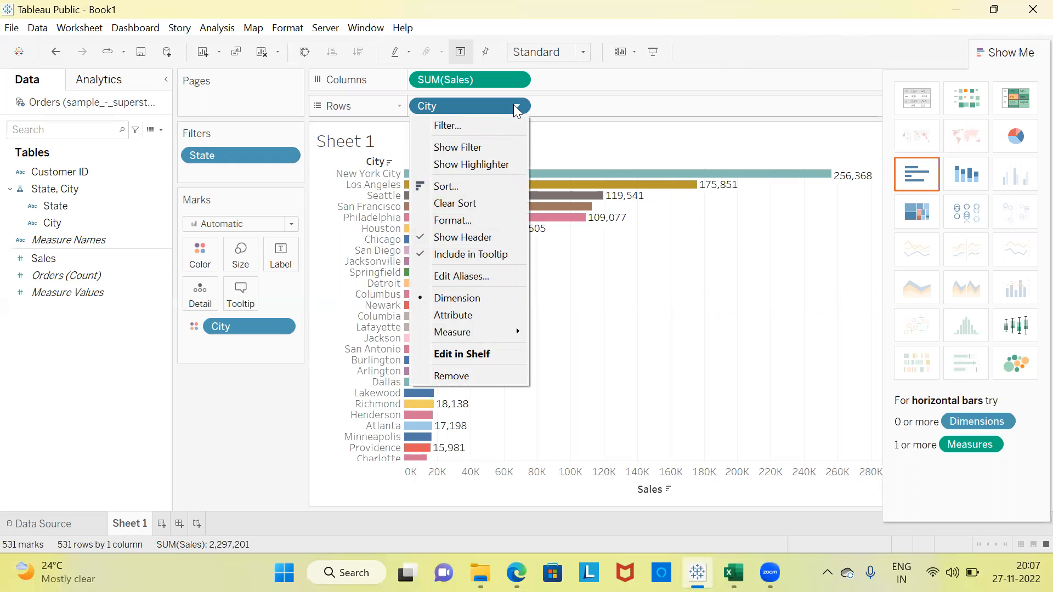
{"action": "left_click", "coordinate": [477, 148]}
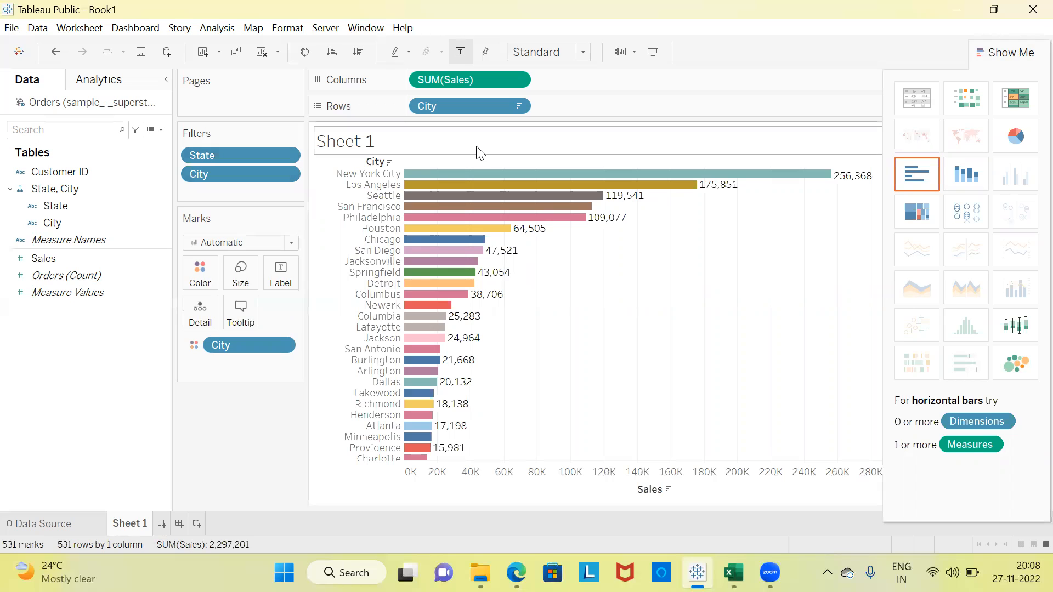
Limit the City filter to the top 5 cities by average Sales, apply it, and reveal the filter controls beside the chart.
{"action": "left_click", "coordinate": [286, 175]}
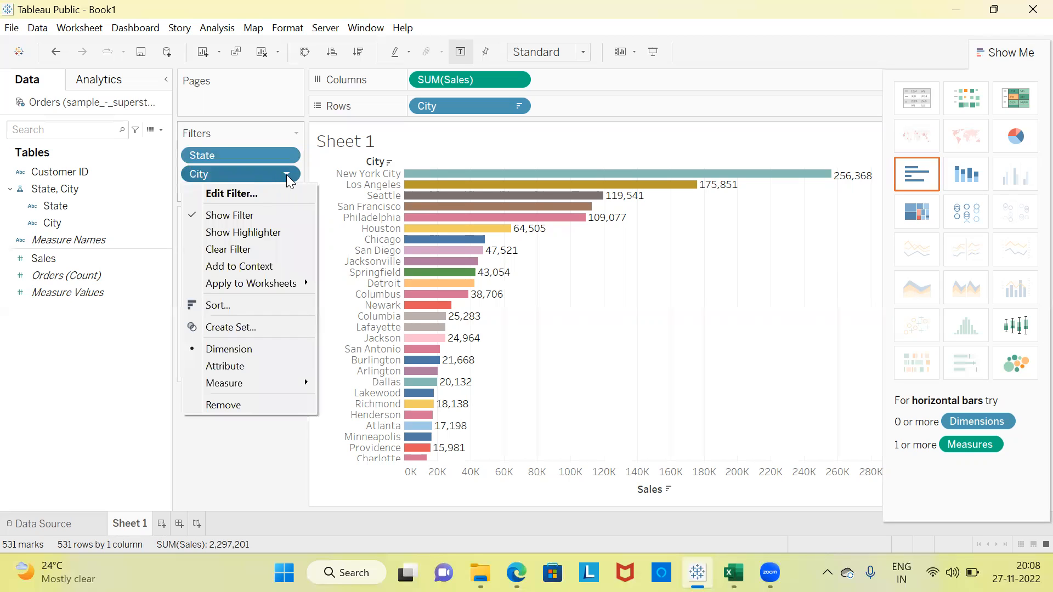
{"action": "left_click", "coordinate": [244, 198]}
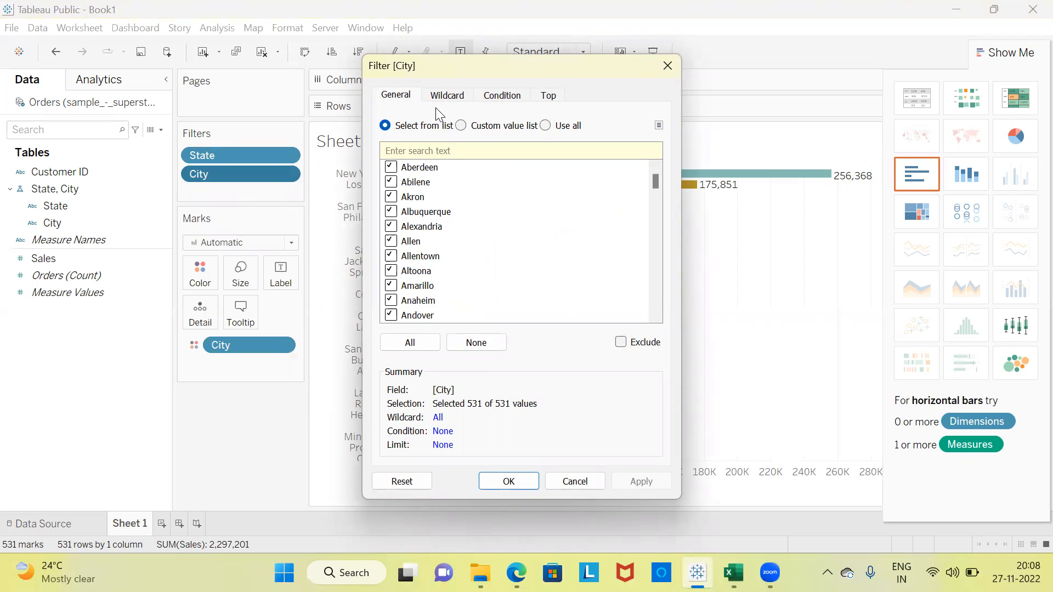
{"action": "left_click", "coordinate": [549, 97]}
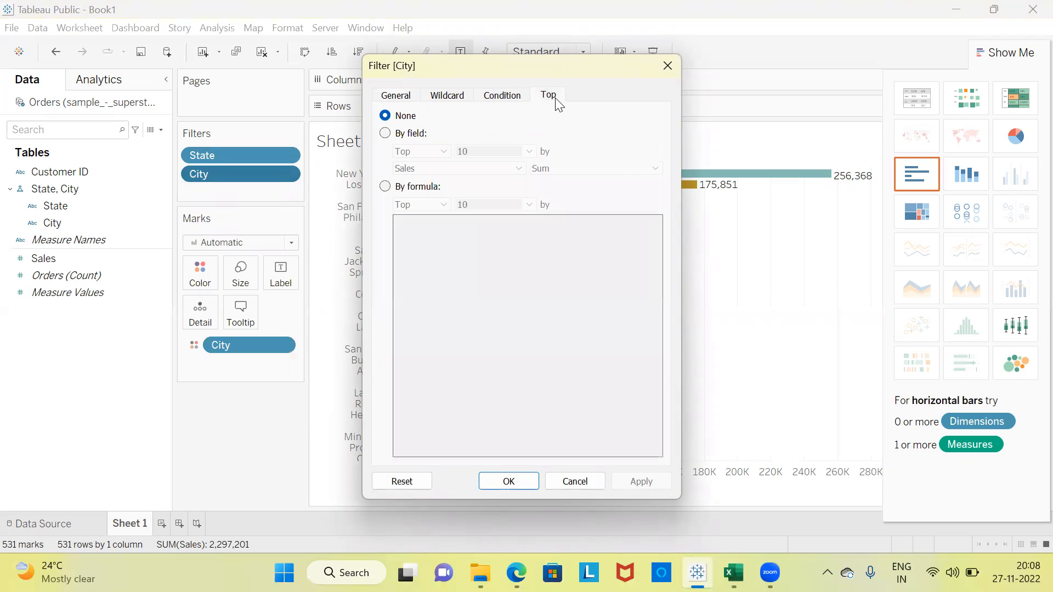
{"action": "left_click", "coordinate": [385, 134]}
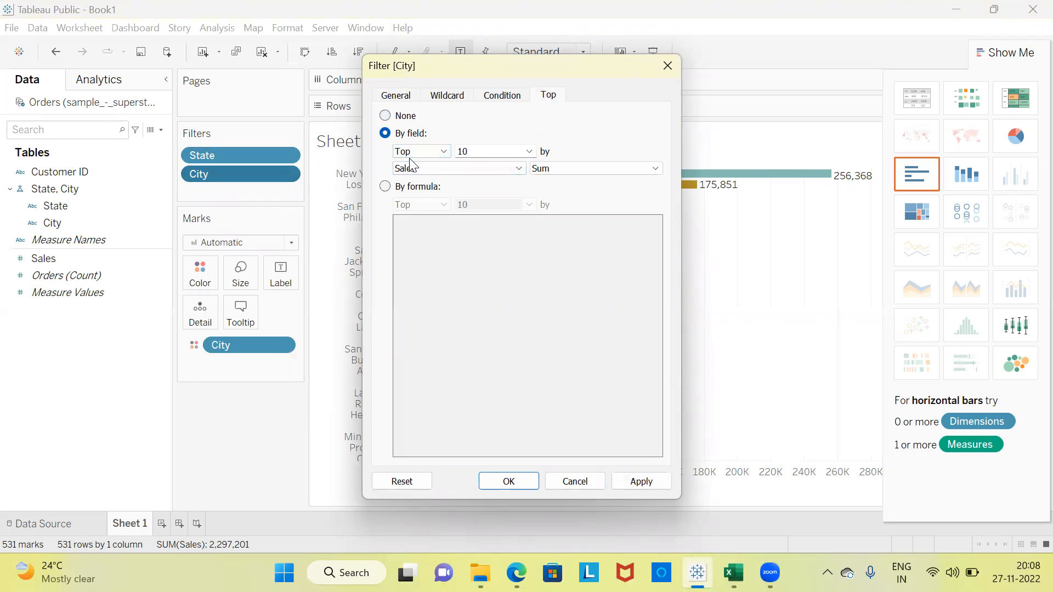
{"action": "left_click", "coordinate": [479, 152]}
{"action": "key", "text": "BackSpace"}
{"action": "type", "text": "5"}
{"action": "left_click", "coordinate": [656, 170]}
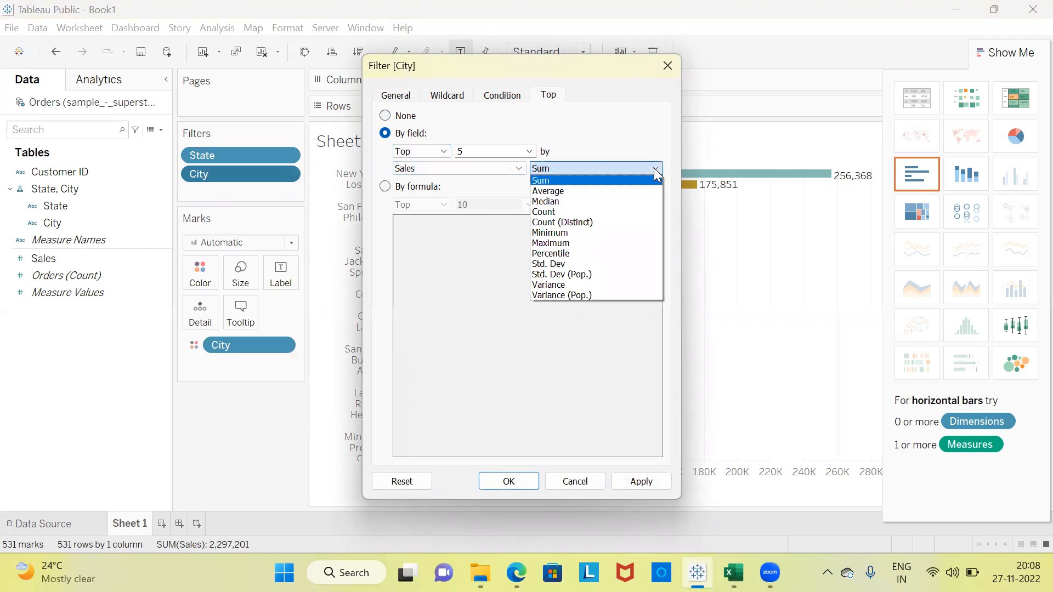
{"action": "left_click", "coordinate": [604, 201]}
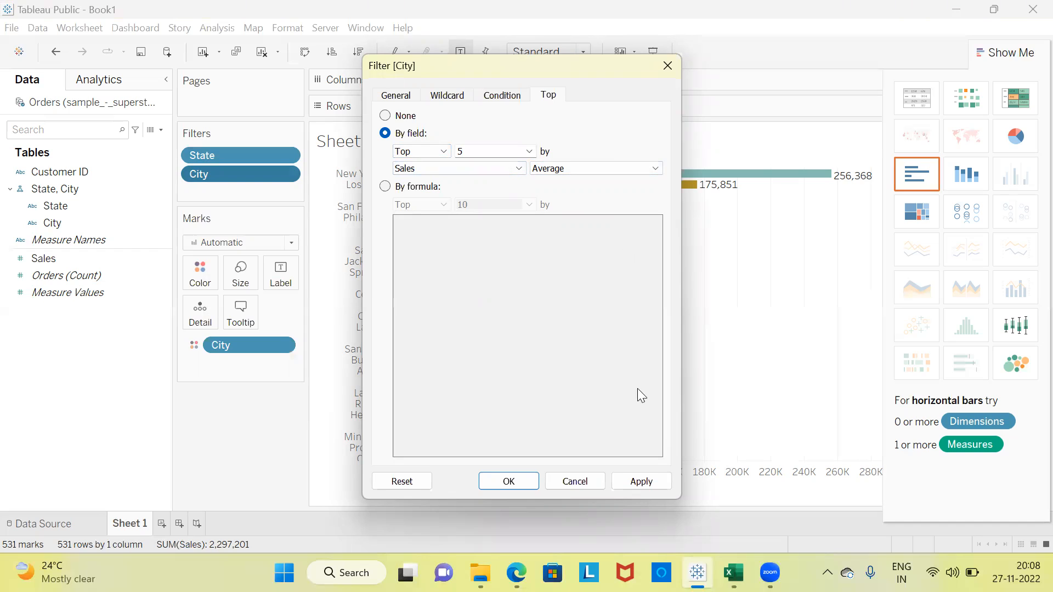
{"action": "left_click", "coordinate": [651, 478]}
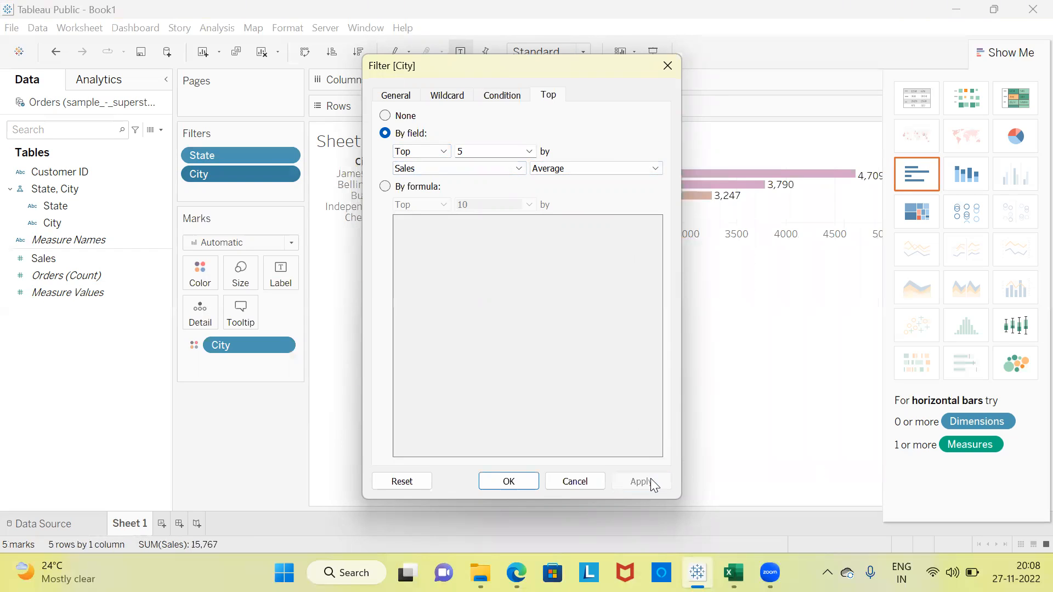
{"action": "left_click", "coordinate": [509, 481]}
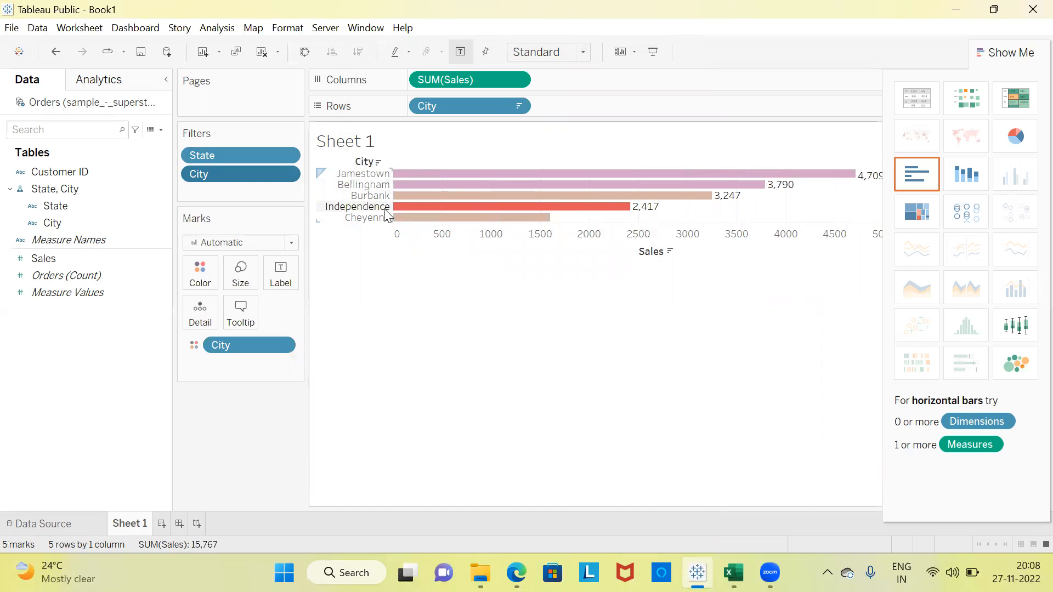
{"action": "left_click", "coordinate": [1003, 51]}
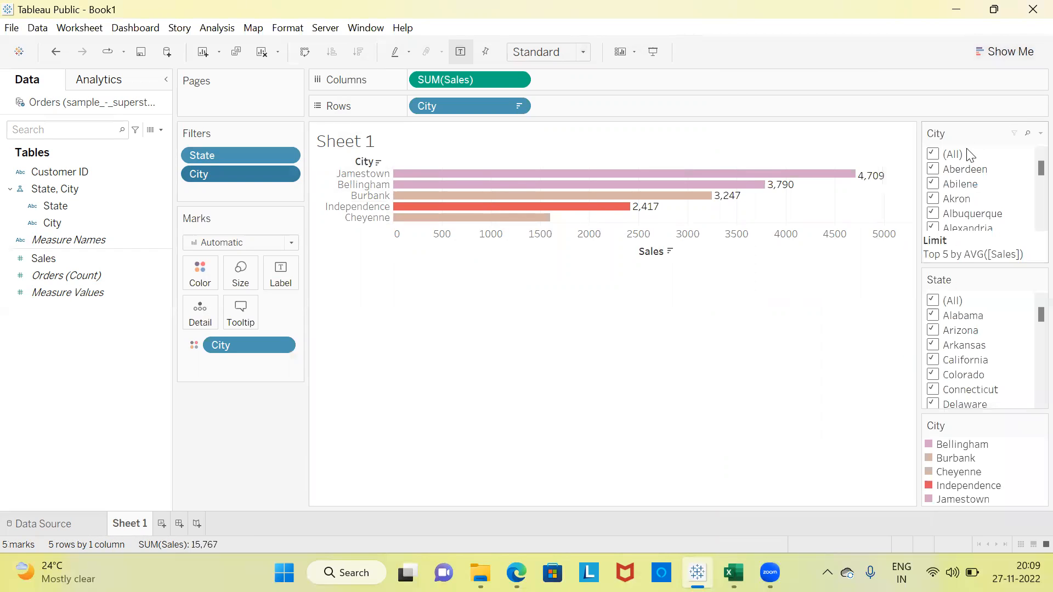
Try the filter controls by clearing and reselecting all cities, and by limiting the states to California before reselecting all states.
{"action": "left_click", "coordinate": [934, 155]}
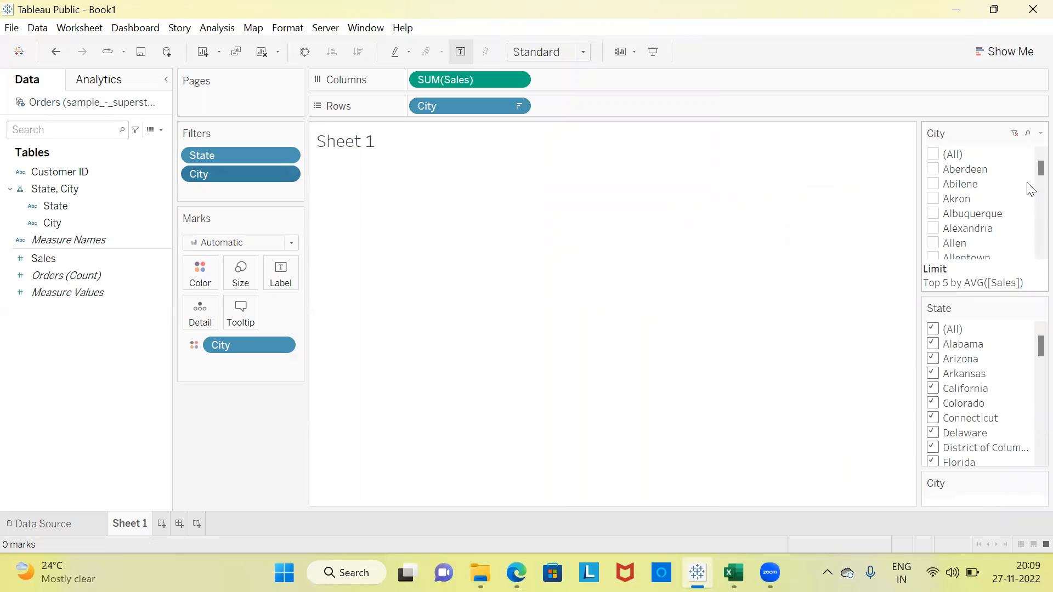
{"action": "left_click", "coordinate": [934, 154]}
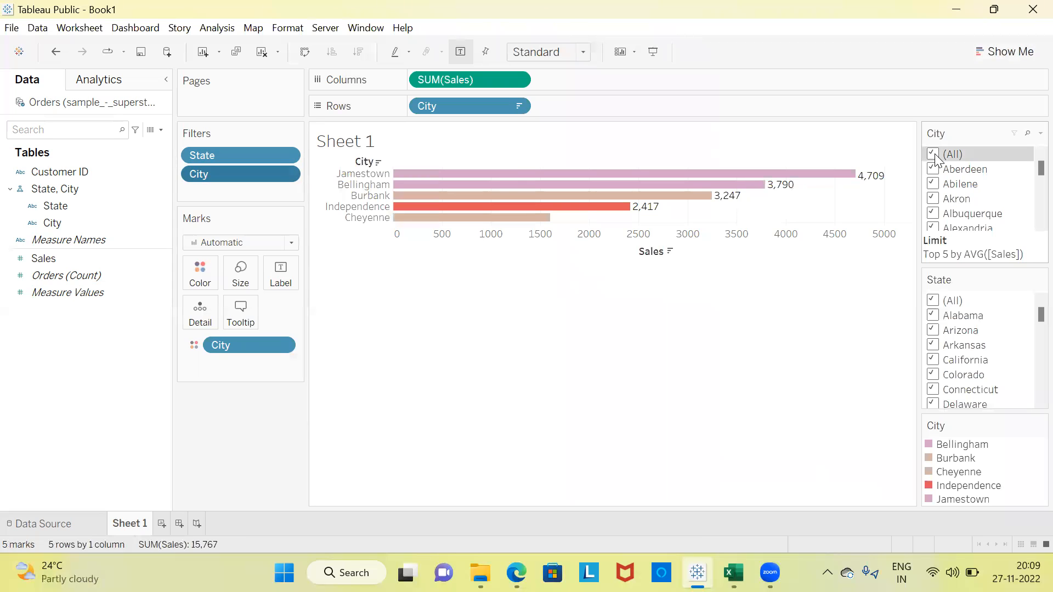
{"action": "left_click", "coordinate": [932, 302]}
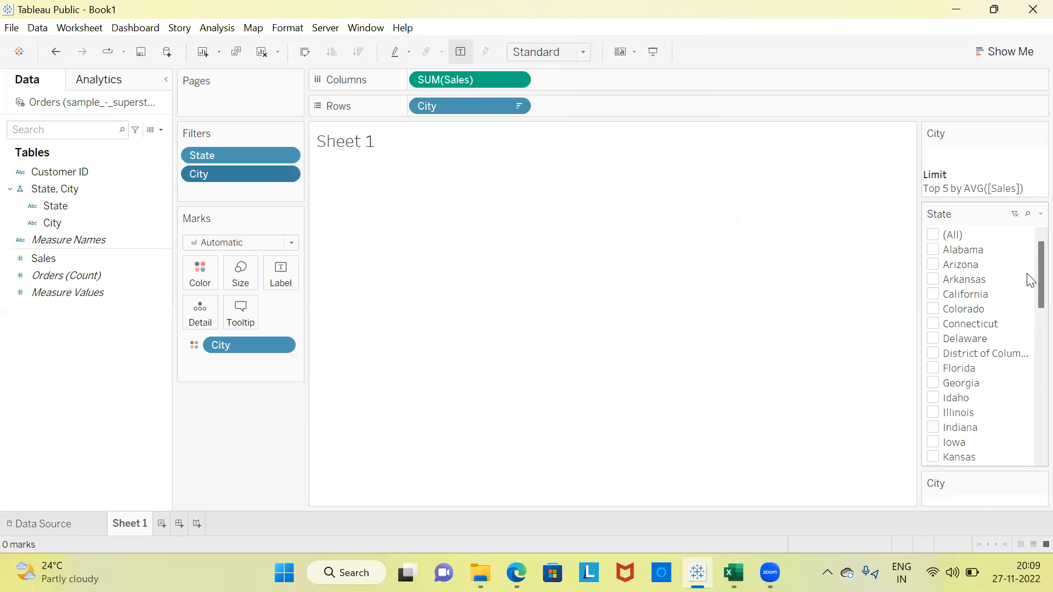
{"action": "left_click", "coordinate": [934, 295]}
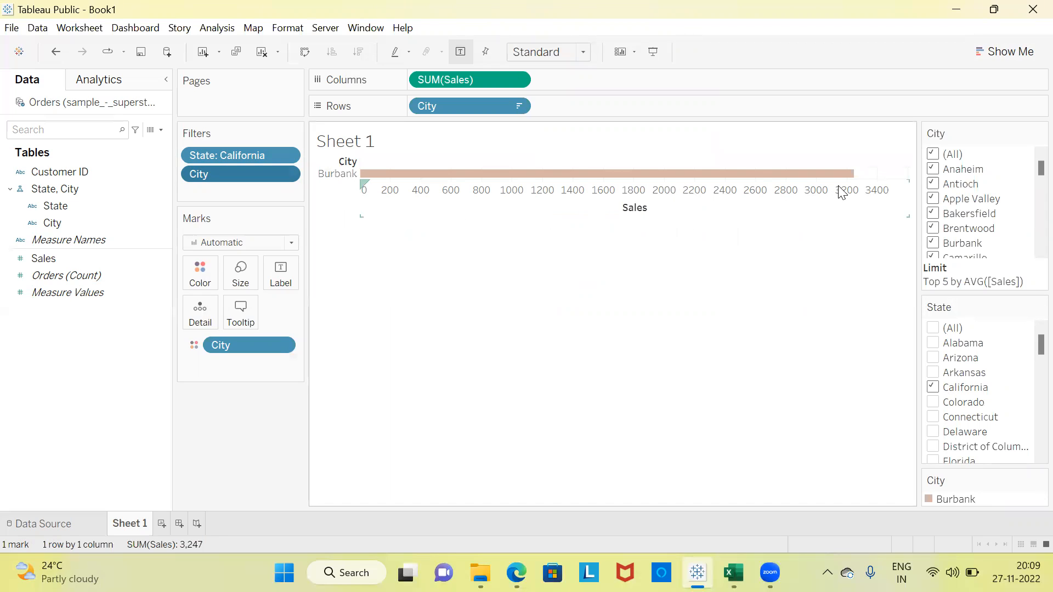
{"action": "left_click", "coordinate": [939, 393]}
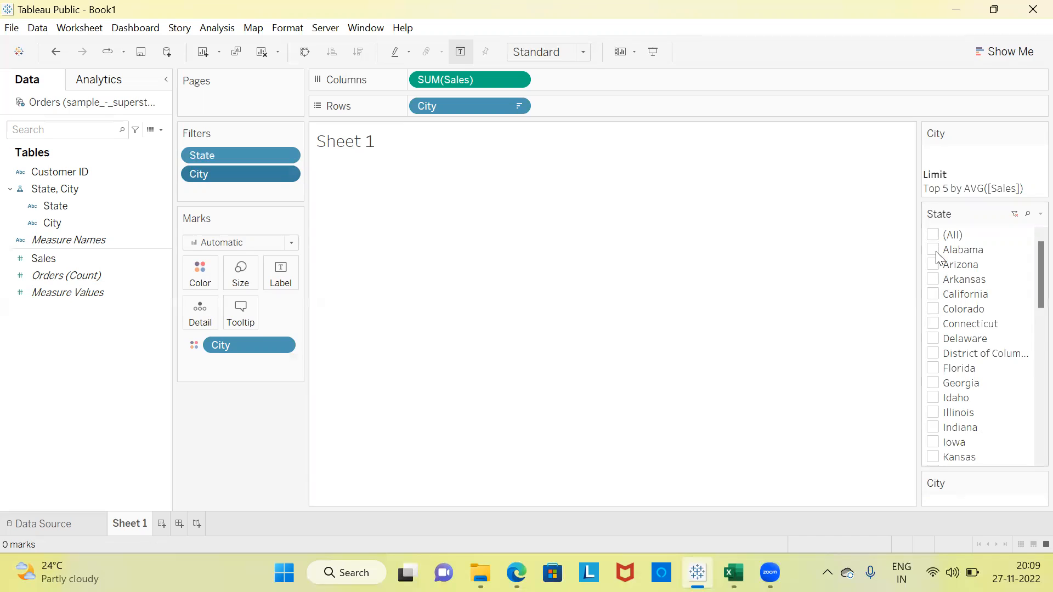
{"action": "left_click", "coordinate": [935, 237]}
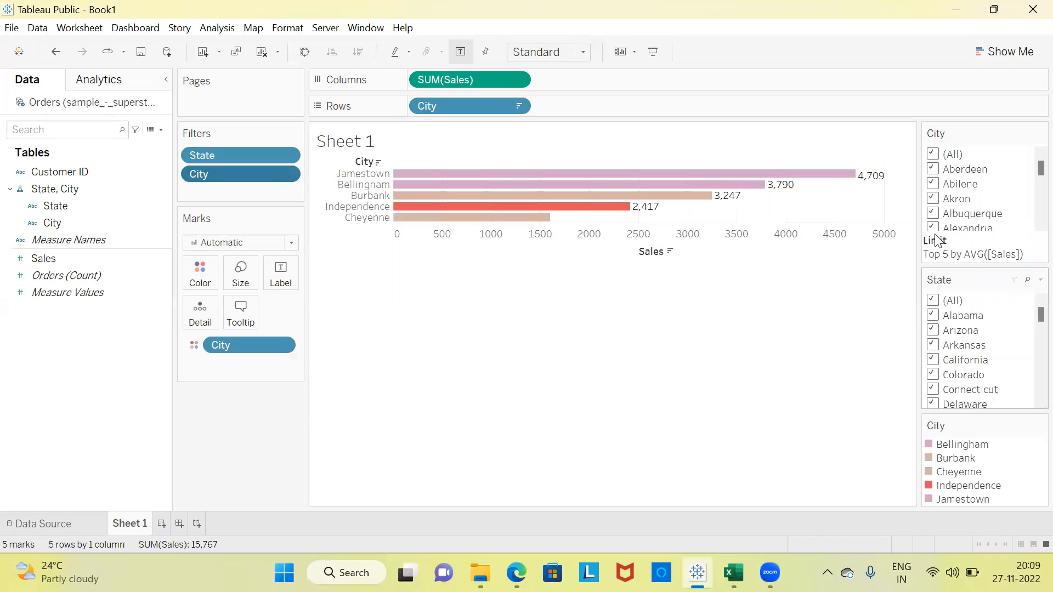